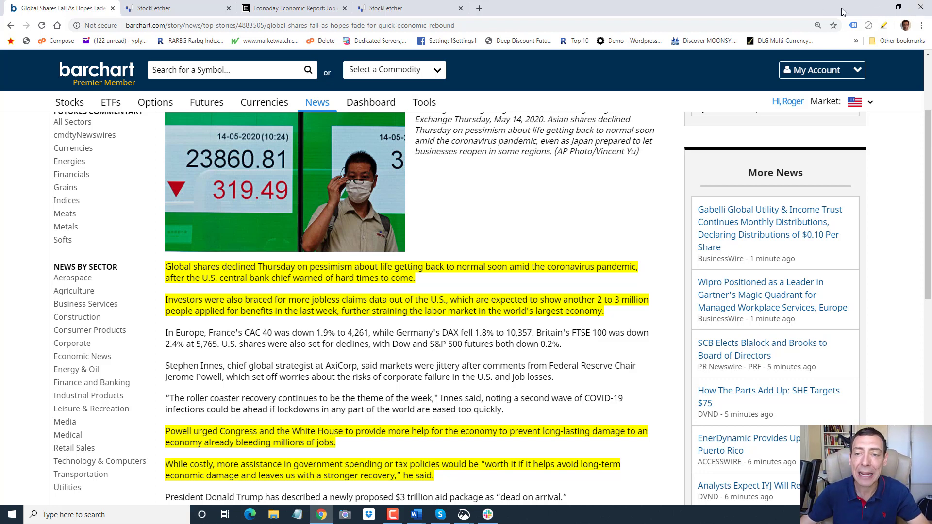
- Read the Barchart article on global shares falling, from its opening paragraphs through to the closing oil and currency figures
{"action": "scroll", "coordinate": [929, 243], "scroll_direction": "down", "scroll_amount": 1}
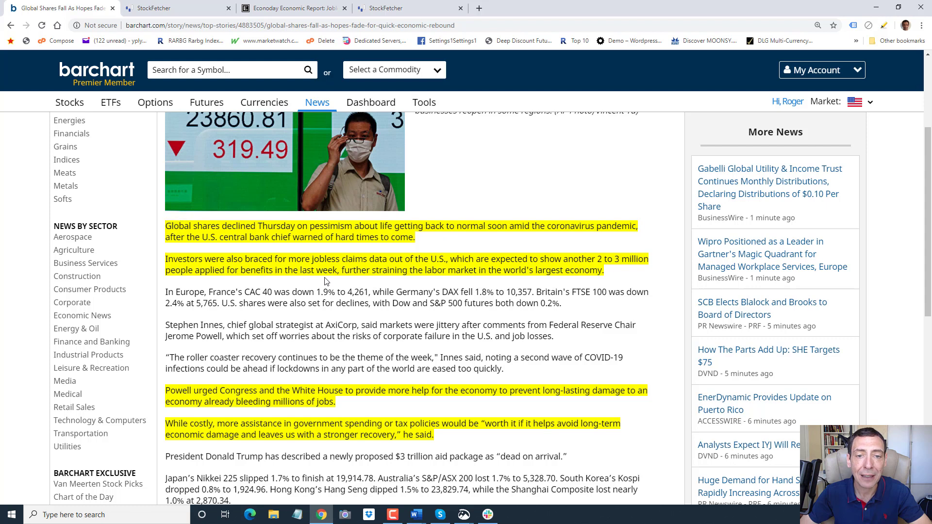
{"action": "scroll", "coordinate": [359, 281], "scroll_direction": "down", "scroll_amount": 2}
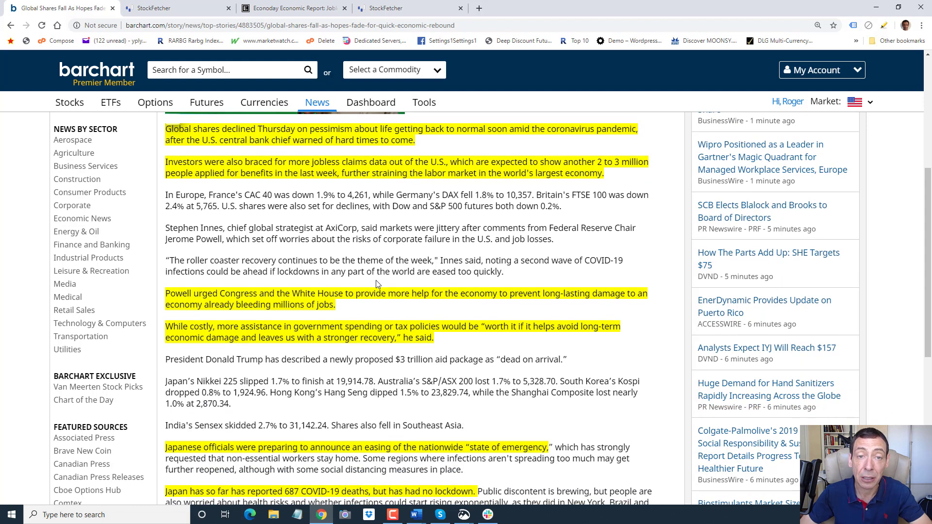
{"action": "mouse_move", "coordinate": [408, 303]}
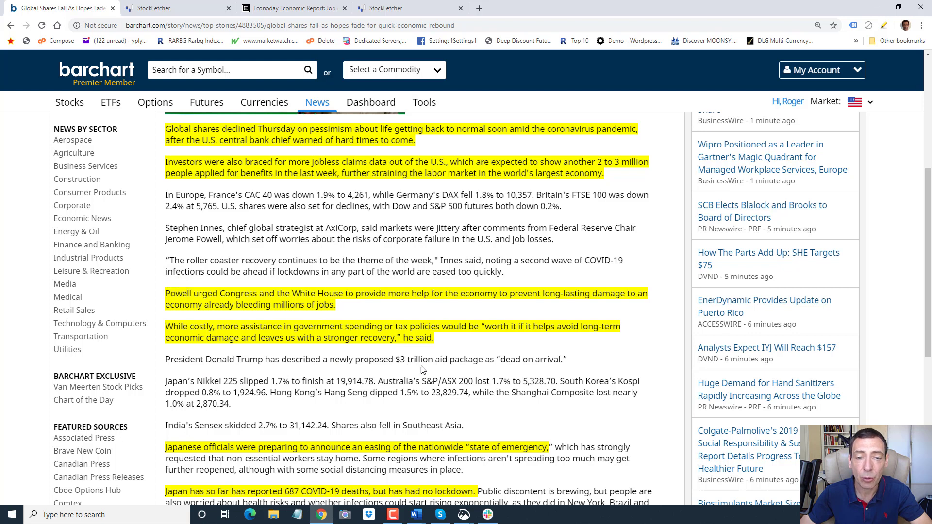
{"action": "scroll", "coordinate": [425, 357], "scroll_direction": "down", "scroll_amount": 2}
{"action": "scroll", "coordinate": [425, 356], "scroll_direction": "down", "scroll_amount": 1}
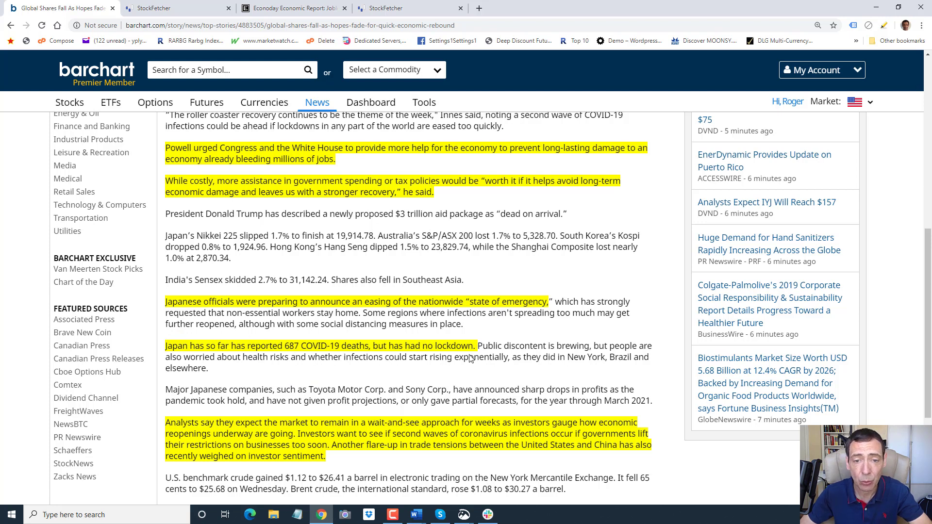
{"action": "scroll", "coordinate": [383, 386], "scroll_direction": "down", "scroll_amount": 2}
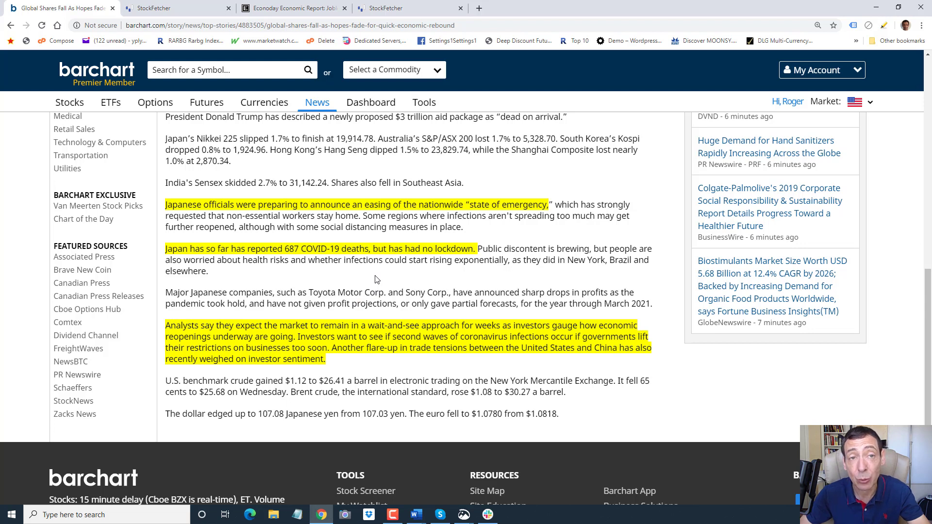
- Check Econoday's Jobless Claims report and the 10 USA sectors results in StockFetcher
{"action": "left_click", "coordinate": [285, 8]}
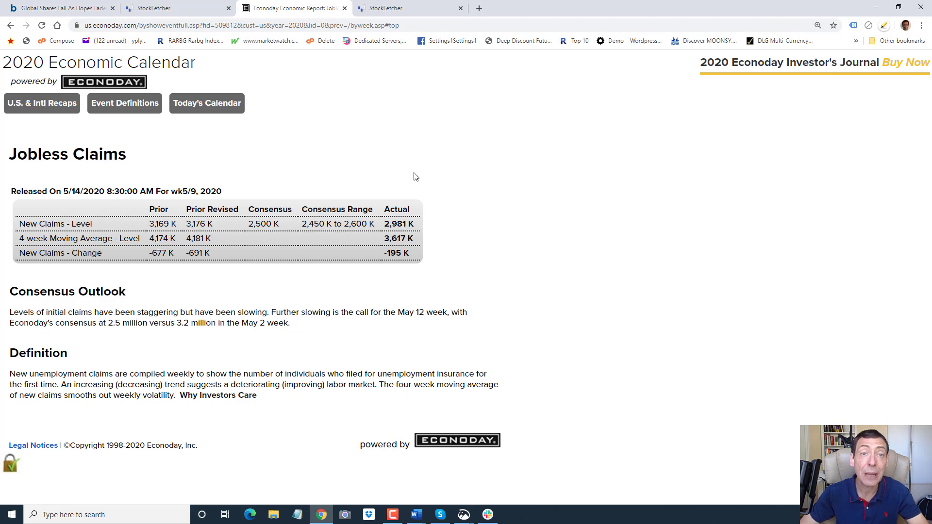
{"action": "left_click", "coordinate": [402, 9]}
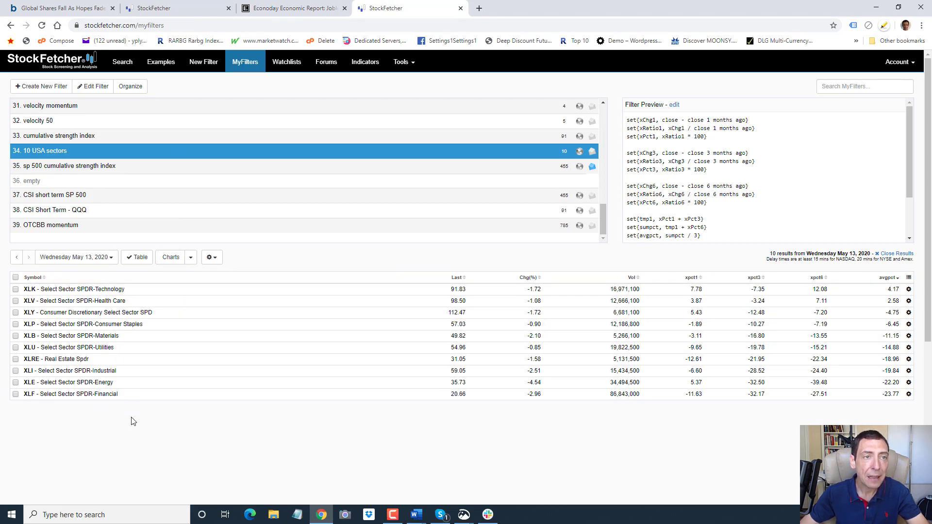
- Open barchart.com in a new browser tab, look up SPY and show its full interactive chart
{"action": "left_click", "coordinate": [479, 9]}
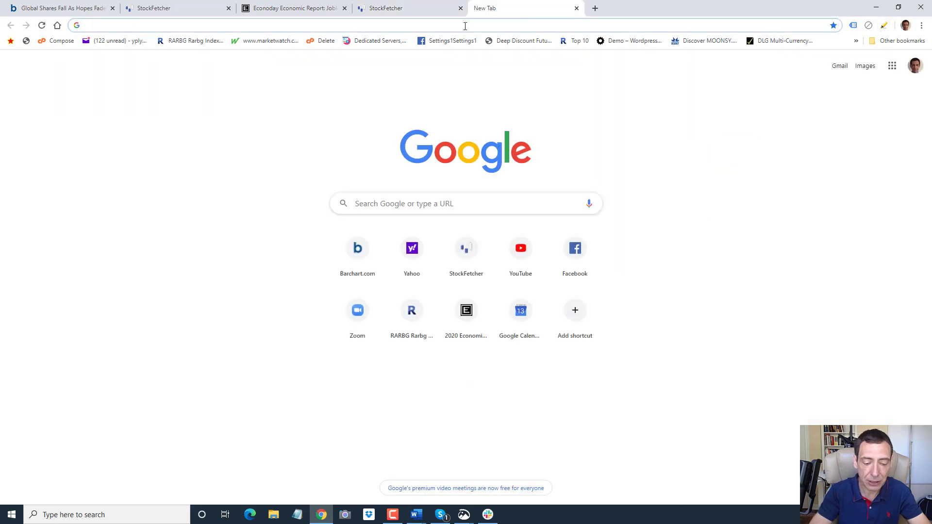
{"action": "type", "text": "barchart.com"}
{"action": "key", "text": "Return"}
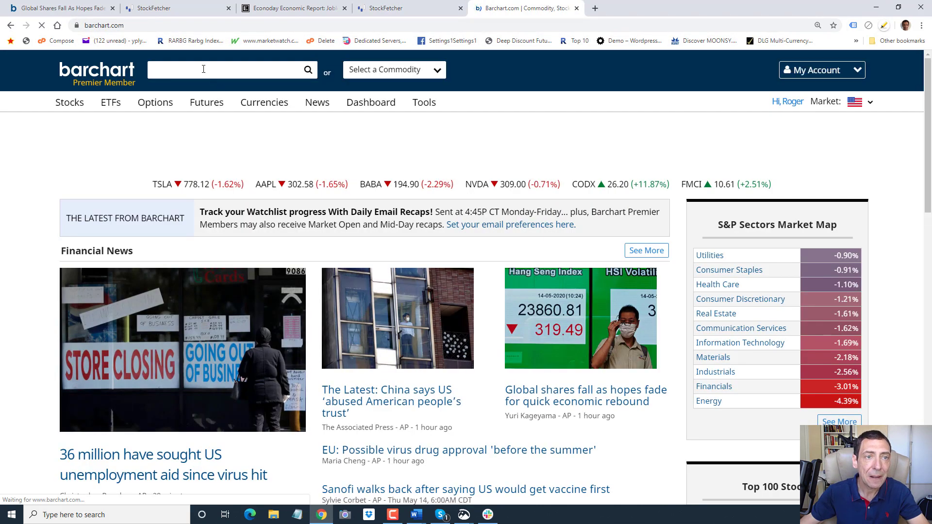
{"action": "left_click", "coordinate": [203, 69]}
{"action": "type", "text": "spy"}
{"action": "key", "text": "Return"}
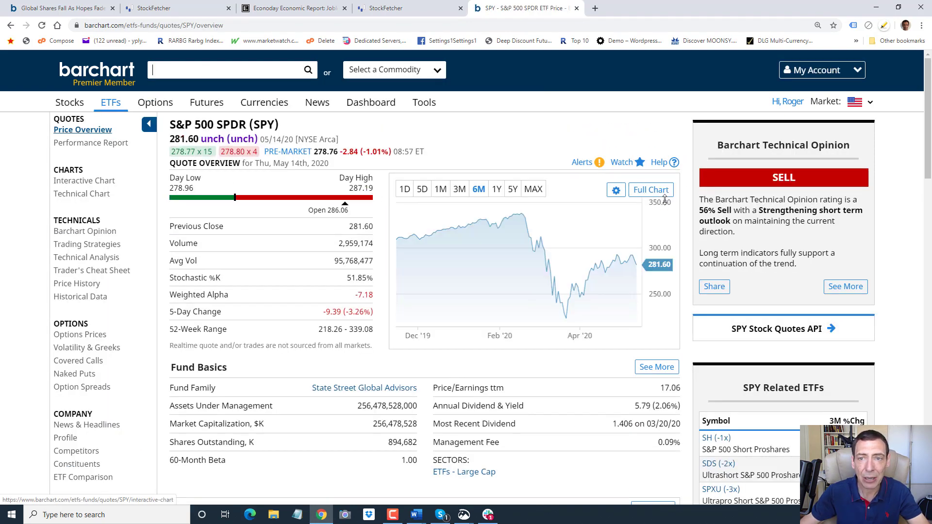
{"action": "left_click", "coordinate": [651, 189]}
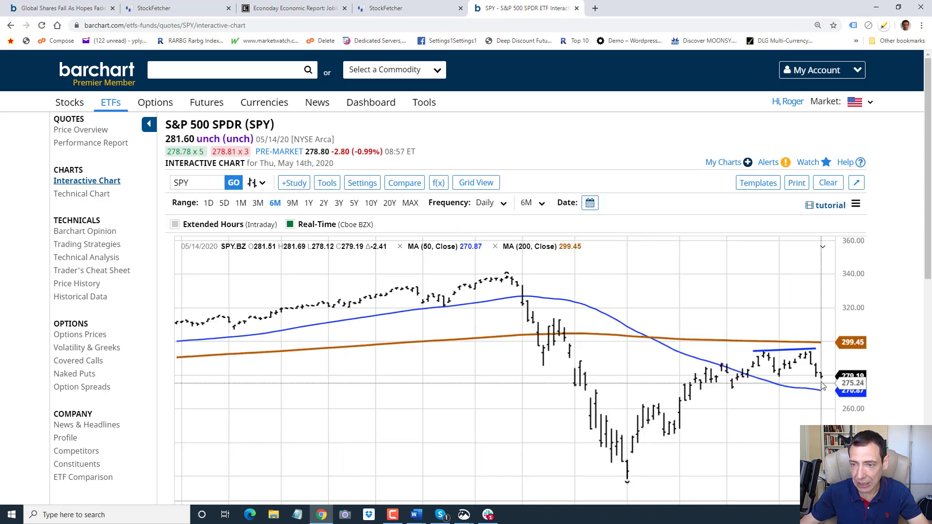
- Set the SPY chart style to Candlestick Open-to-Close and view the price chart together with the RSI study
{"action": "left_click", "coordinate": [262, 185]}
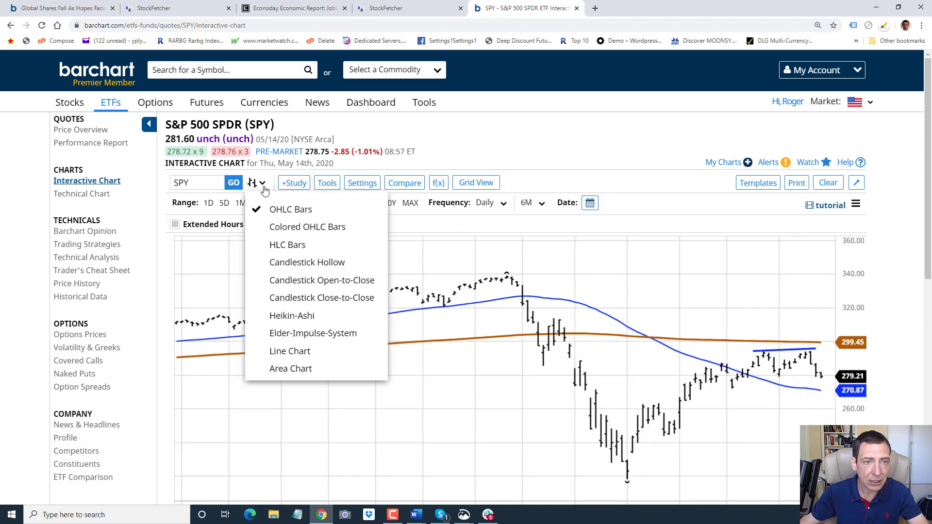
{"action": "left_click", "coordinate": [294, 232]}
{"action": "left_click", "coordinate": [253, 186]}
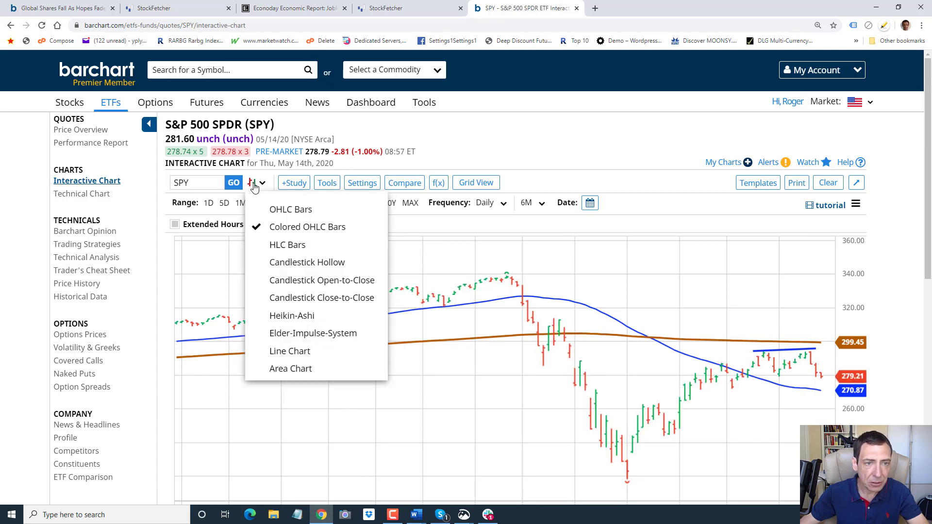
{"action": "left_click", "coordinate": [305, 280]}
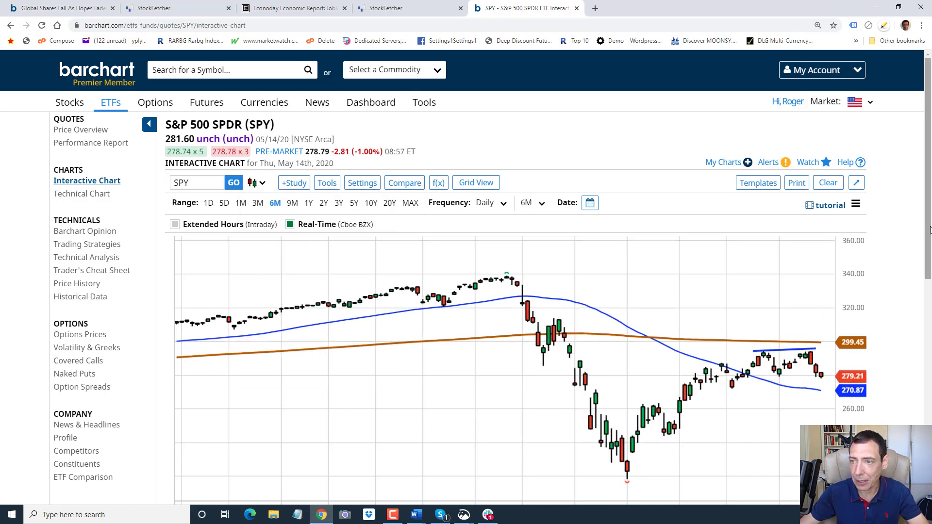
{"action": "left_click_drag", "start_coordinate": [930, 231], "coordinate": [929, 288]}
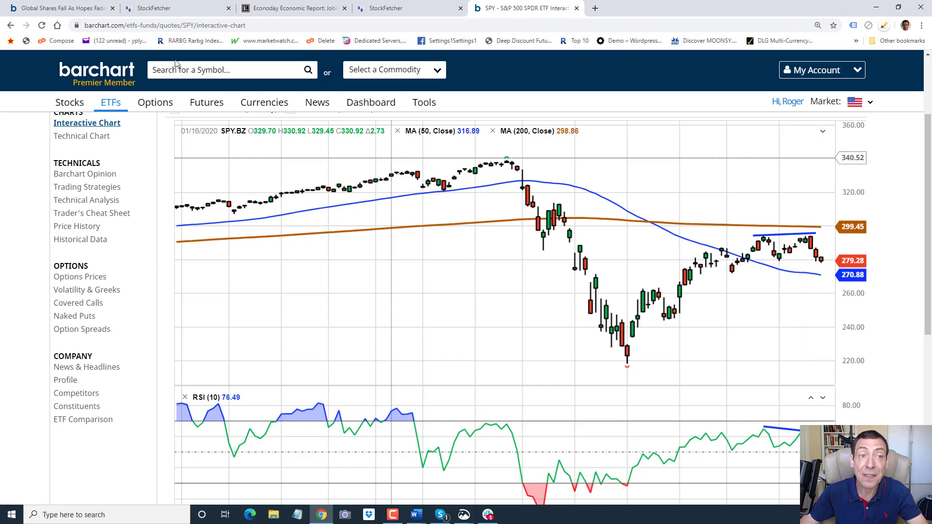
- Look up QQQ on Barchart to display its interactive chart
{"action": "left_click", "coordinate": [235, 70]}
{"action": "type", "text": "qqq"}
{"action": "key", "text": "Return"}
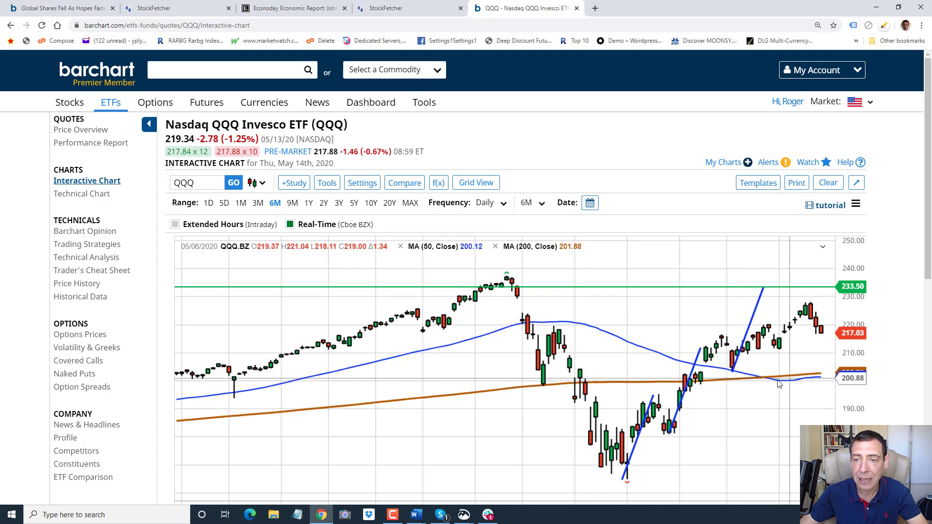
- Compare StockFetcher's 10 USA sectors ranking with the QQQ chart and the 90 day breakout low results
{"action": "left_click", "coordinate": [386, 8]}
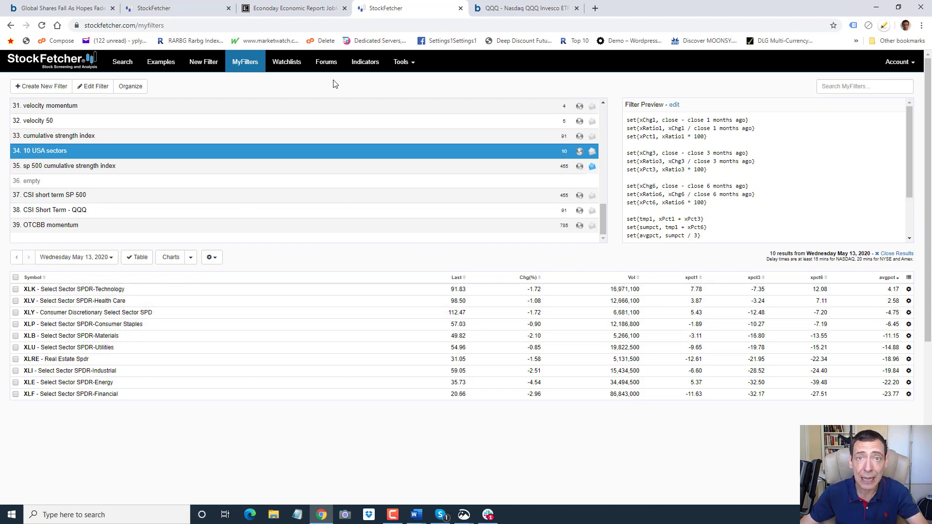
{"action": "left_click", "coordinate": [507, 9]}
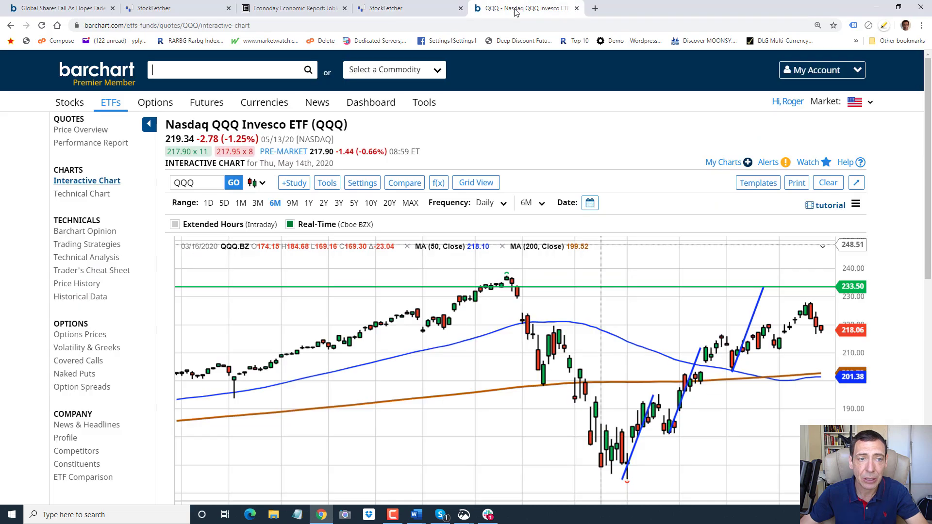
{"action": "left_click", "coordinate": [410, 12]}
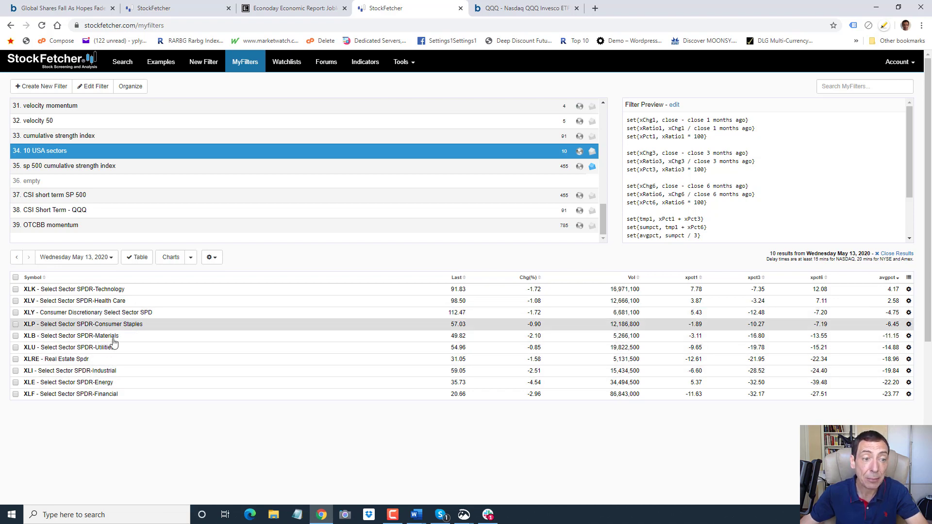
{"action": "left_click", "coordinate": [169, 6]}
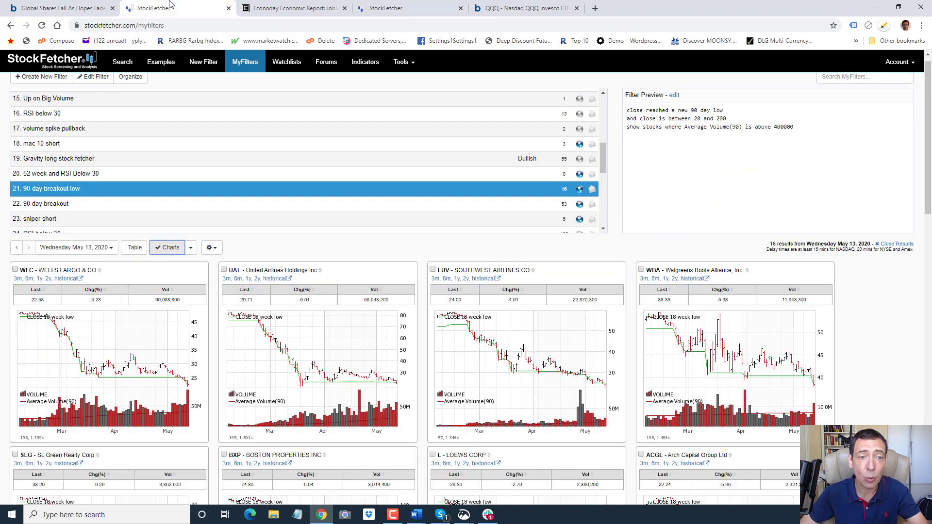
{"action": "left_click", "coordinate": [383, 8]}
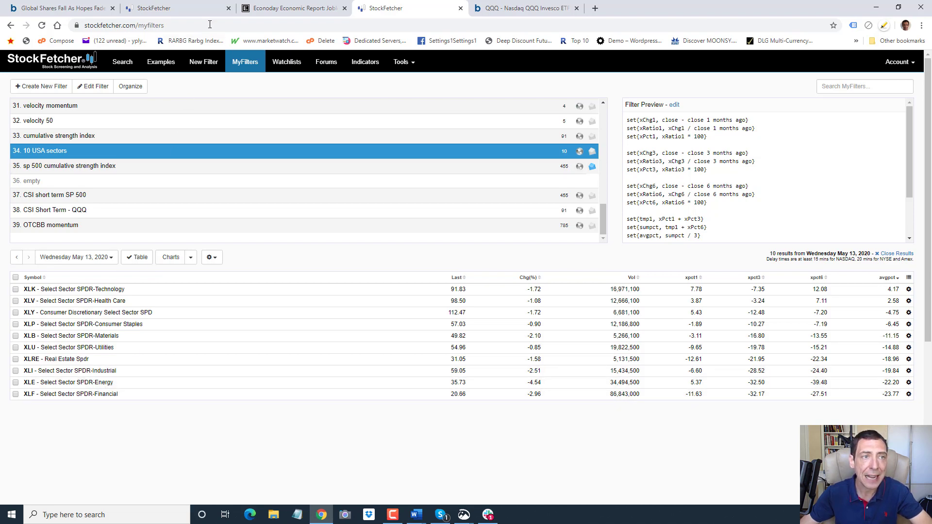
- Examine the stock charts in StockFetcher's 90 day breakout low results, from WFC and UAL through COLB
{"action": "left_click", "coordinate": [162, 10]}
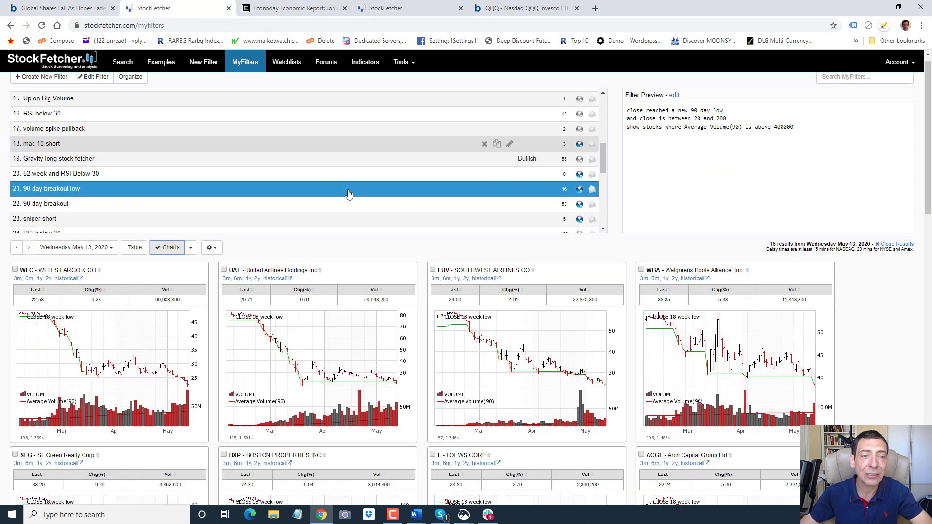
{"action": "mouse_move", "coordinate": [928, 184]}
{"action": "left_mouse_down"}
{"action": "mouse_move", "coordinate": [928, 209]}
{"action": "mouse_move", "coordinate": [928, 196]}
{"action": "left_mouse_up"}
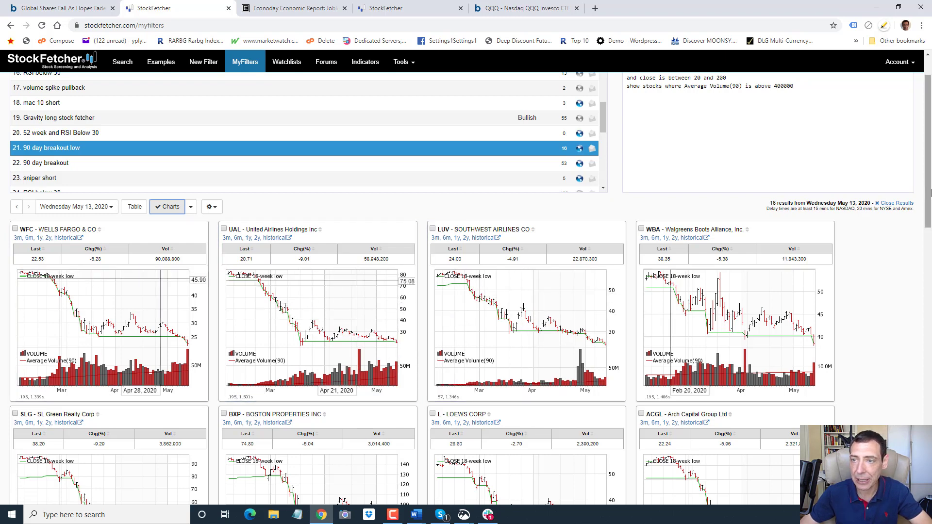
{"action": "scroll", "coordinate": [761, 209], "scroll_direction": "down", "scroll_amount": 2}
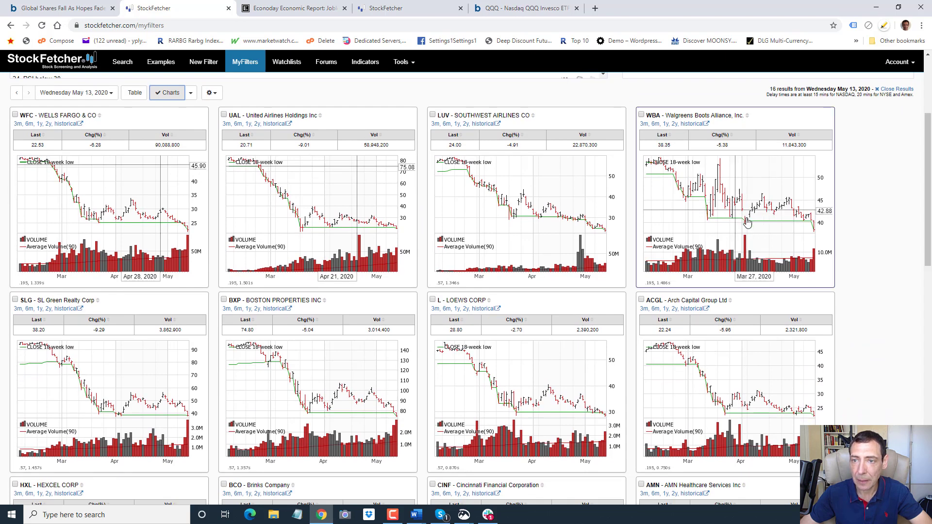
{"action": "left_click_drag", "start_coordinate": [929, 243], "coordinate": [929, 248]}
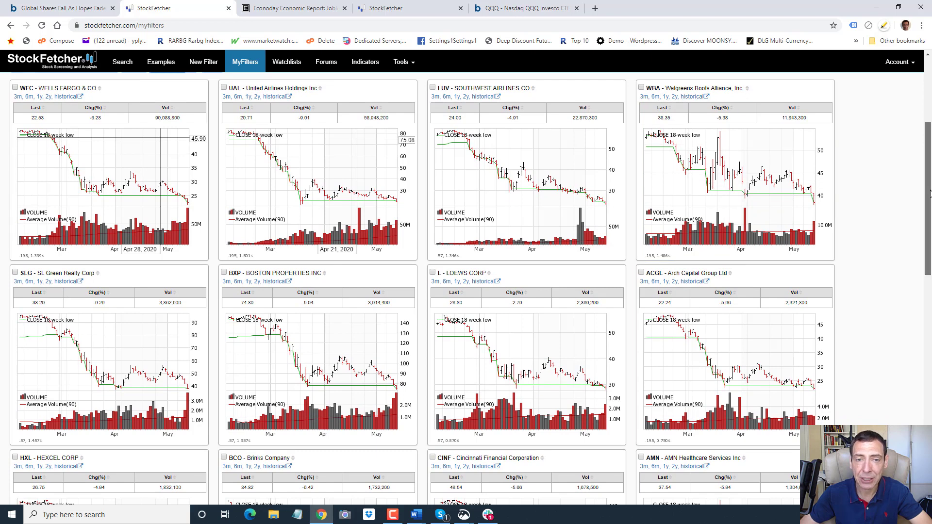
{"action": "left_click_drag", "start_coordinate": [928, 195], "coordinate": [928, 203]}
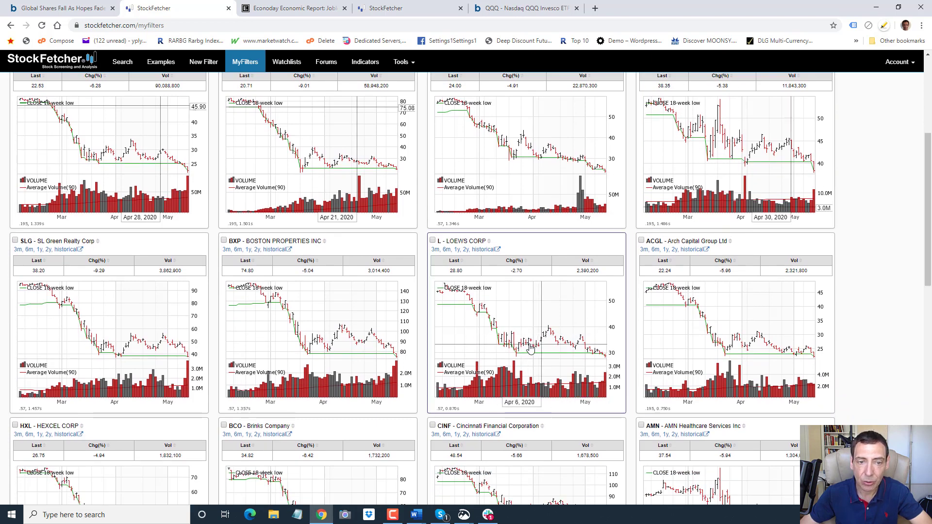
{"action": "left_click_drag", "start_coordinate": [928, 276], "coordinate": [928, 314]}
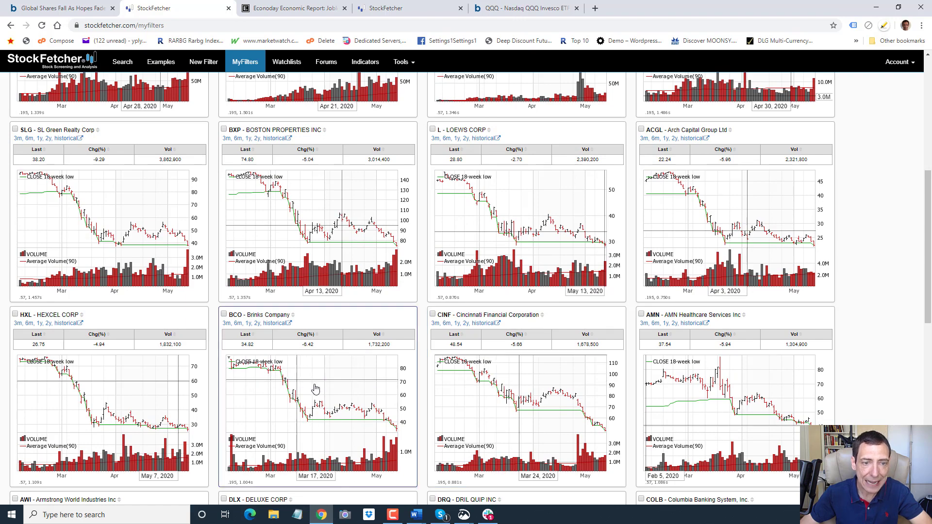
{"action": "left_click_drag", "start_coordinate": [928, 297], "coordinate": [922, 351]}
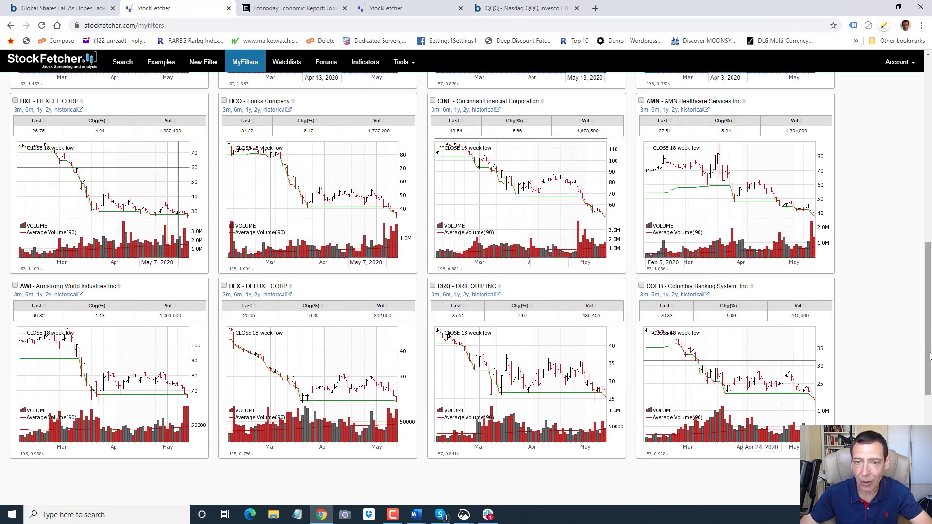
{"action": "left_click_drag", "start_coordinate": [929, 355], "coordinate": [928, 318]}
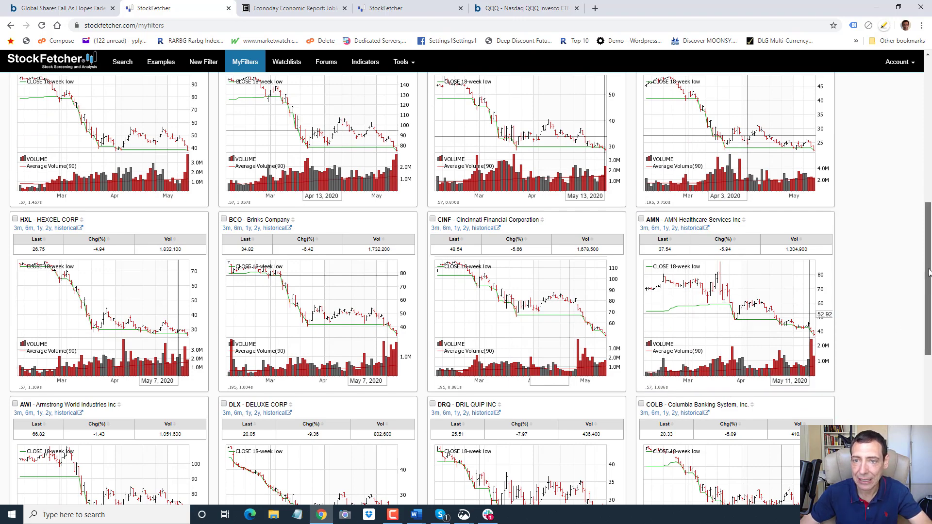
{"action": "scroll", "coordinate": [926, 242], "scroll_direction": "up", "scroll_amount": 4}
{"action": "scroll", "coordinate": [924, 236], "scroll_direction": "down", "scroll_amount": 2}
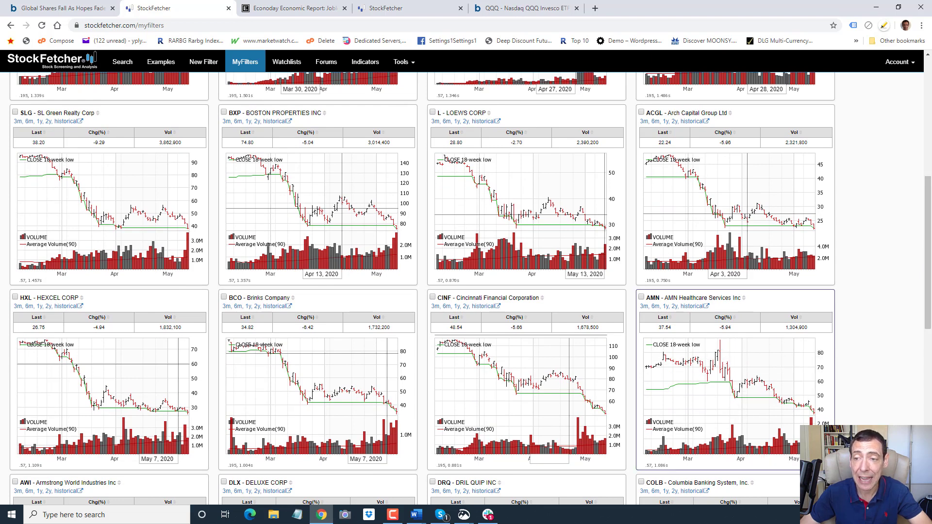
{"action": "left_click_drag", "start_coordinate": [930, 318], "coordinate": [925, 267]}
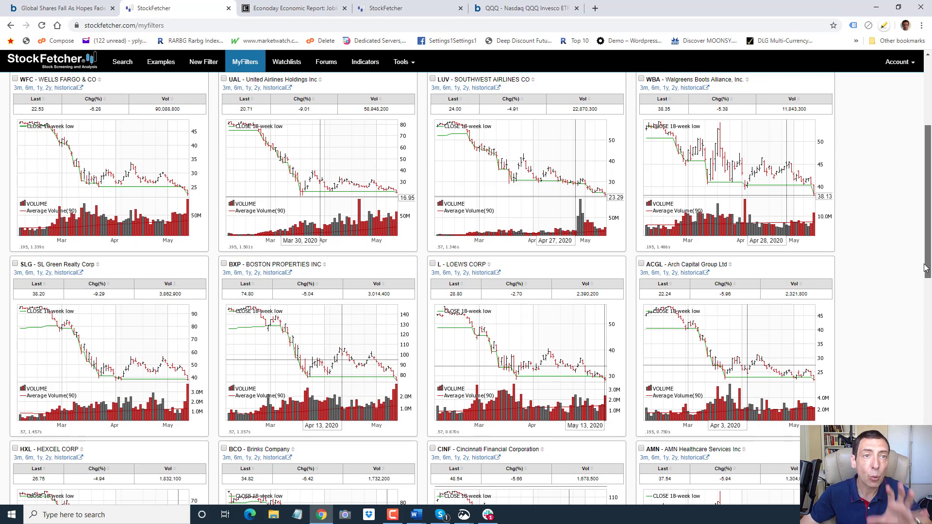
- Revisit the 10 USA sectors table and review the 90 day breakout low charts again down to the last row
{"action": "key", "text": "ctrl+Tab"}
{"action": "key", "text": "ctrl+Tab"}
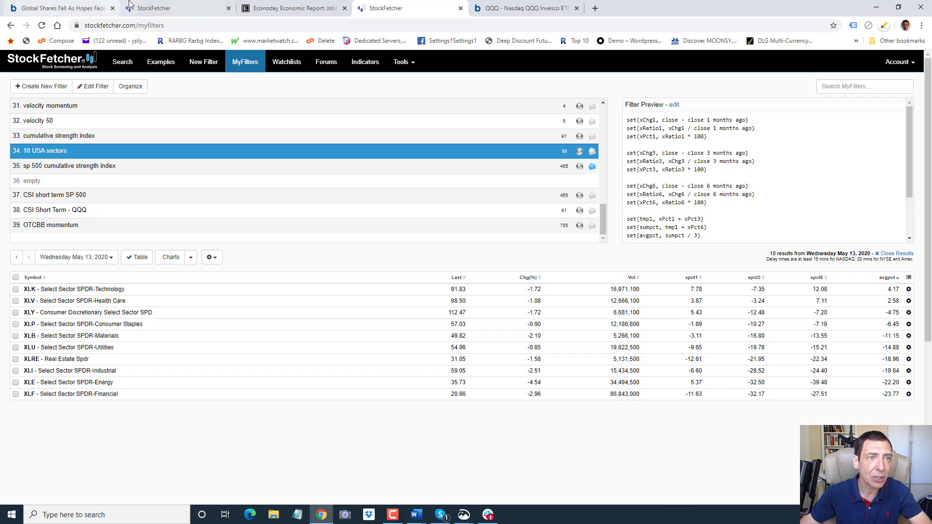
{"action": "left_click", "coordinate": [146, 7]}
{"action": "left_click_drag", "start_coordinate": [927, 180], "coordinate": [915, 165]}
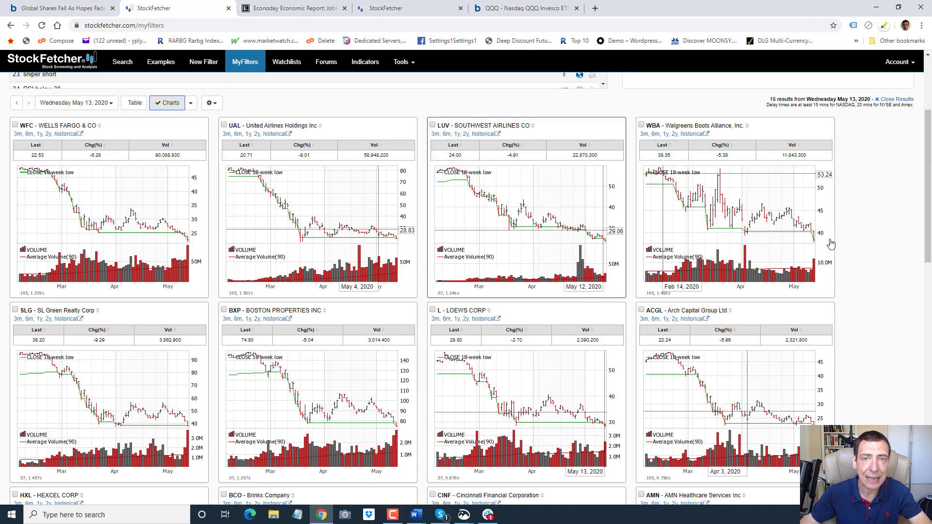
{"action": "left_click_drag", "start_coordinate": [930, 193], "coordinate": [931, 242]}
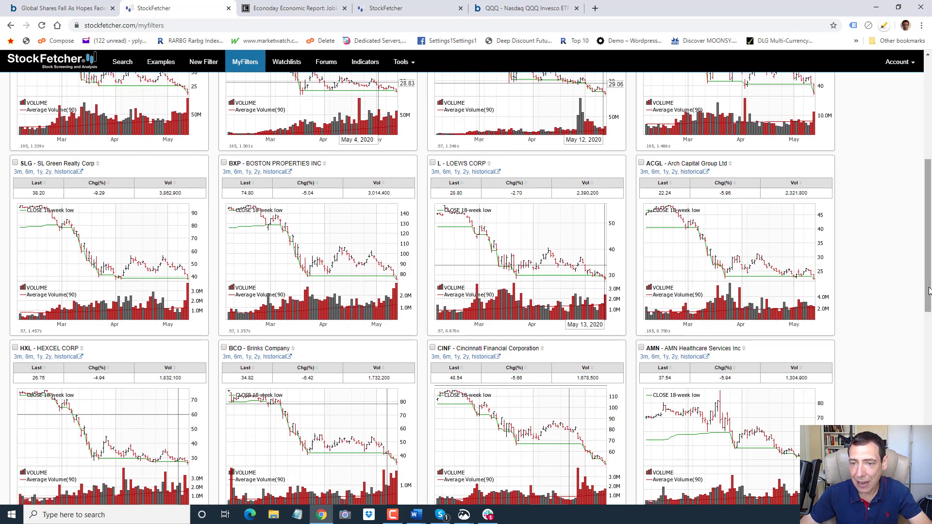
{"action": "left_click_drag", "start_coordinate": [928, 290], "coordinate": [928, 348]}
{"action": "left_click_drag", "start_coordinate": [928, 291], "coordinate": [929, 332]}
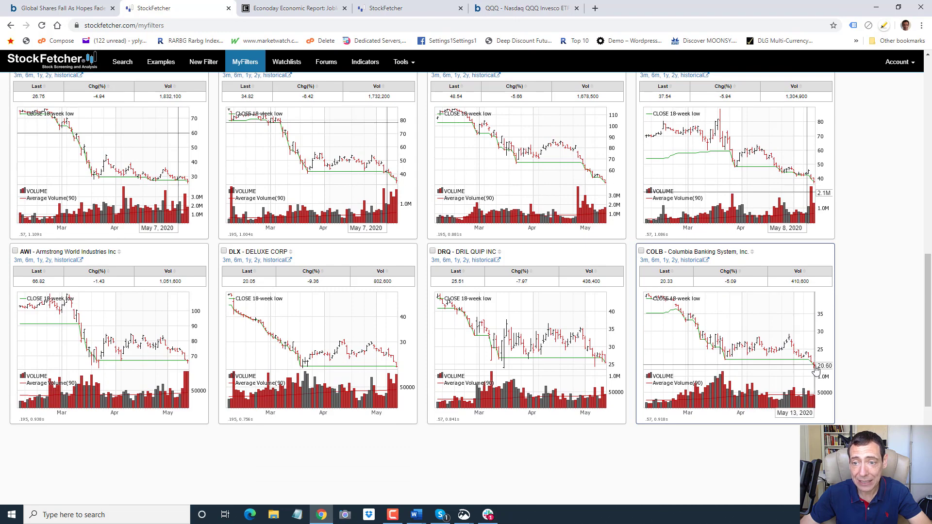
- Return to the first row of the 90 day breakout low charts and look over WFC through WBA
{"action": "scroll", "coordinate": [291, 277], "scroll_direction": "up", "scroll_amount": 12}
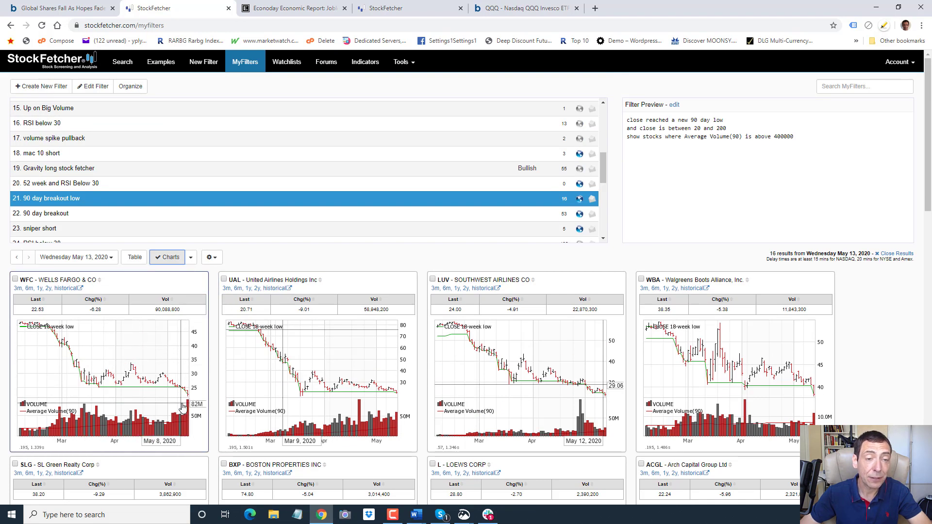
{"action": "scroll", "coordinate": [928, 210], "scroll_direction": "down", "scroll_amount": 2}
{"action": "scroll", "coordinate": [929, 210], "scroll_direction": "up", "scroll_amount": 2}
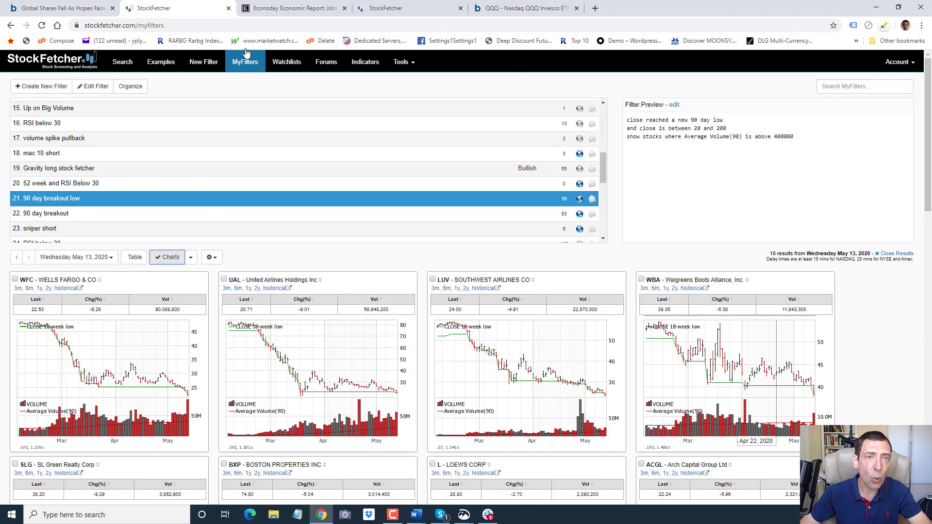
- Go back from Econoday's Jobless Claims report to its weekly economic calendar for May 11 to May 15
{"action": "left_click", "coordinate": [368, 11]}
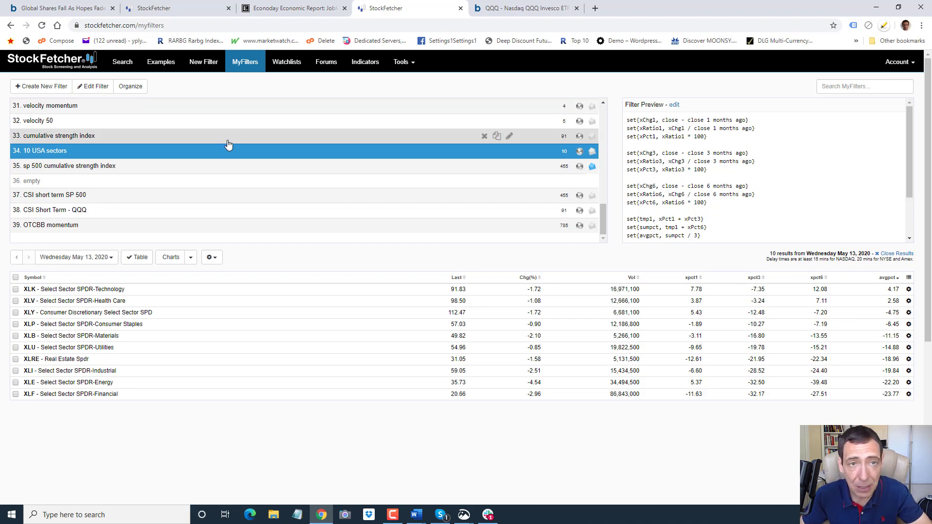
{"action": "left_click", "coordinate": [292, 7]}
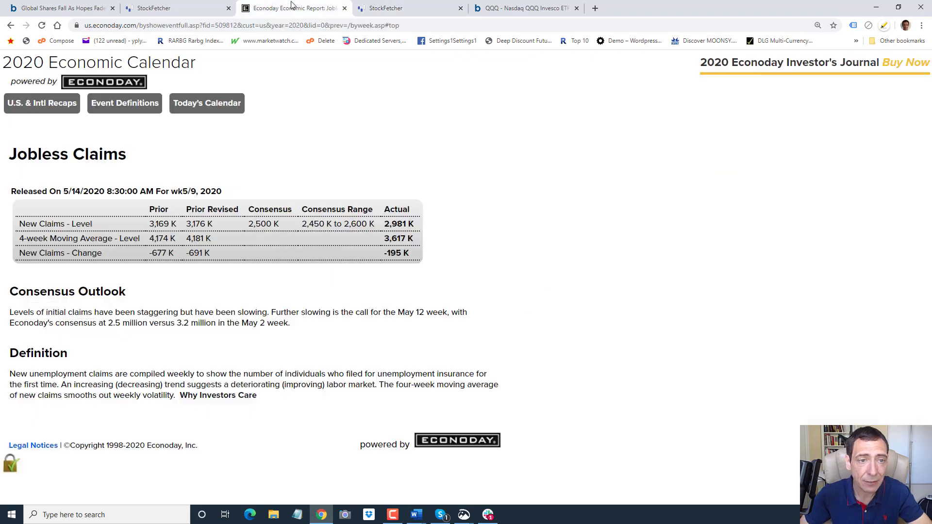
{"action": "left_click", "coordinate": [10, 27]}
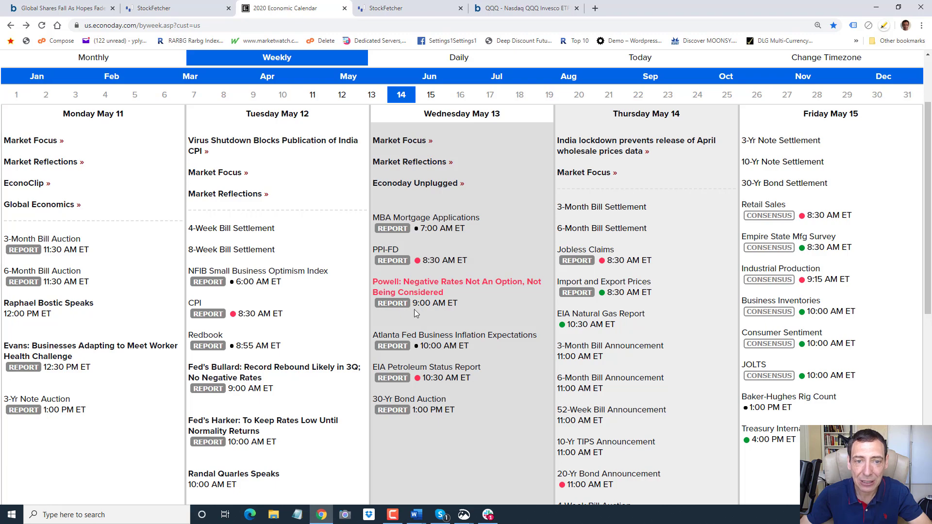
- Look through StockFetcher's saved filters down to OTCBB momentum and recheck the 10 USA sectors table
{"action": "left_click", "coordinate": [68, 7]}
{"action": "left_click", "coordinate": [159, 7]}
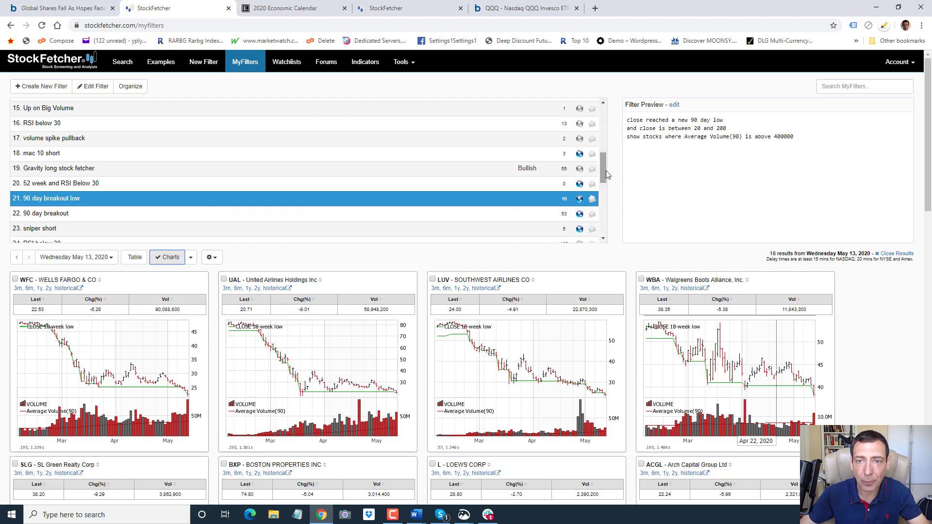
{"action": "left_click_drag", "start_coordinate": [606, 170], "coordinate": [610, 223]}
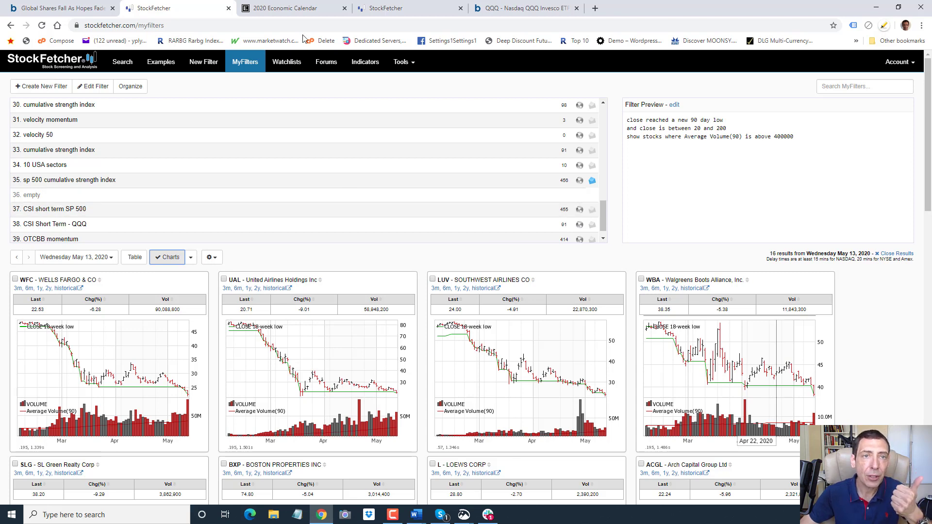
{"action": "left_click", "coordinate": [388, 8]}
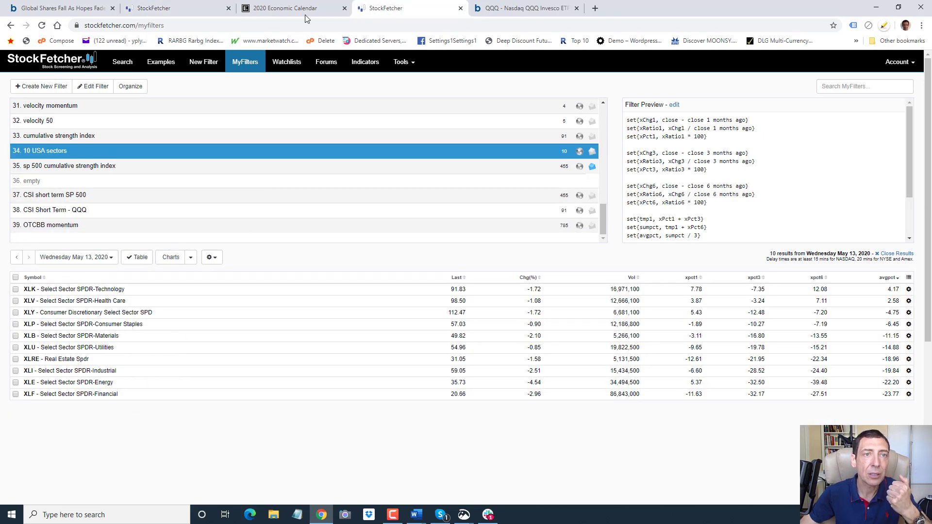
{"action": "left_click", "coordinate": [153, 7]}
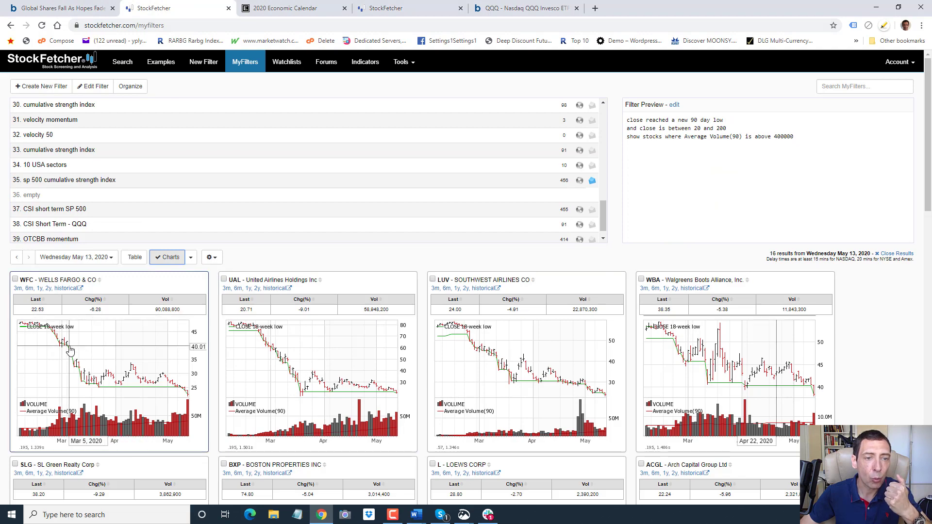
- Review the 90 day breakout low charts from WFC down to the COLB row and return to the first row
{"action": "scroll", "coordinate": [928, 256], "scroll_direction": "down", "scroll_amount": 2}
{"action": "scroll", "coordinate": [928, 256], "scroll_direction": "down", "scroll_amount": 4}
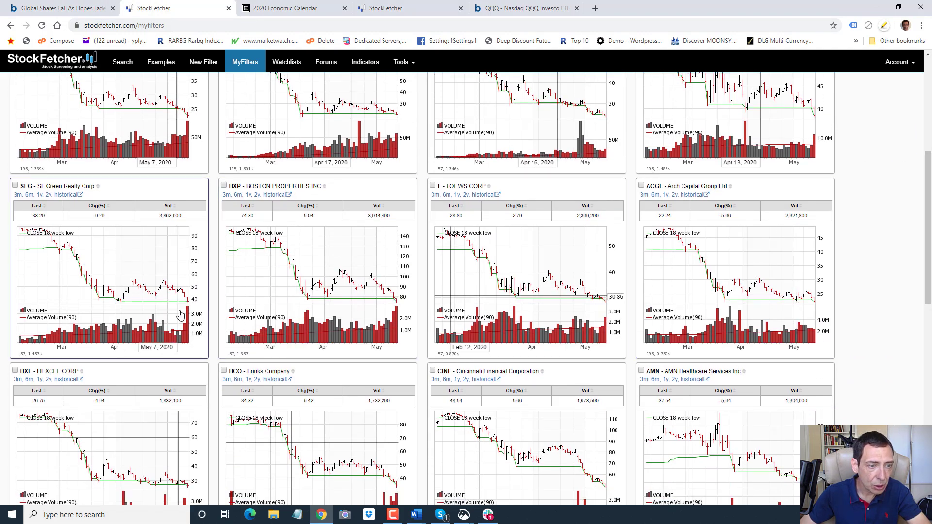
{"action": "scroll", "coordinate": [196, 299], "scroll_direction": "down", "scroll_amount": 2}
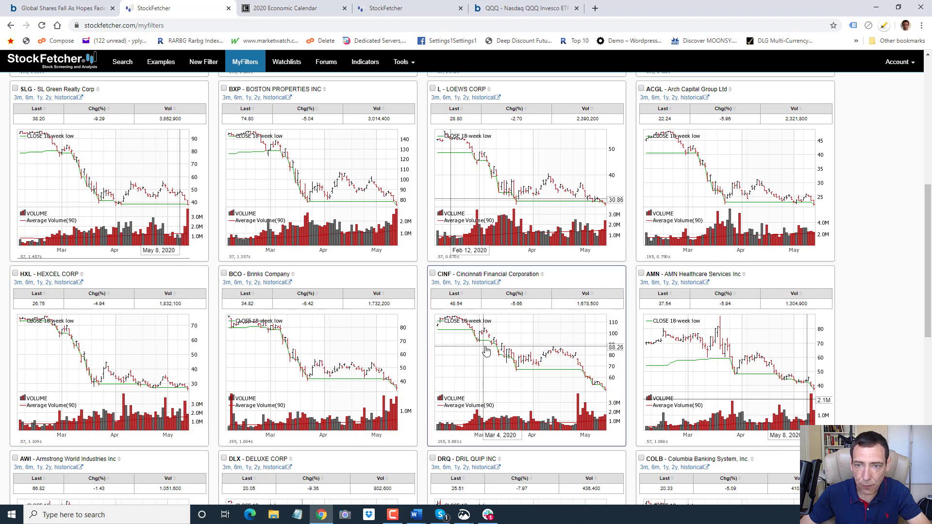
{"action": "scroll", "coordinate": [572, 350], "scroll_direction": "down", "scroll_amount": 4}
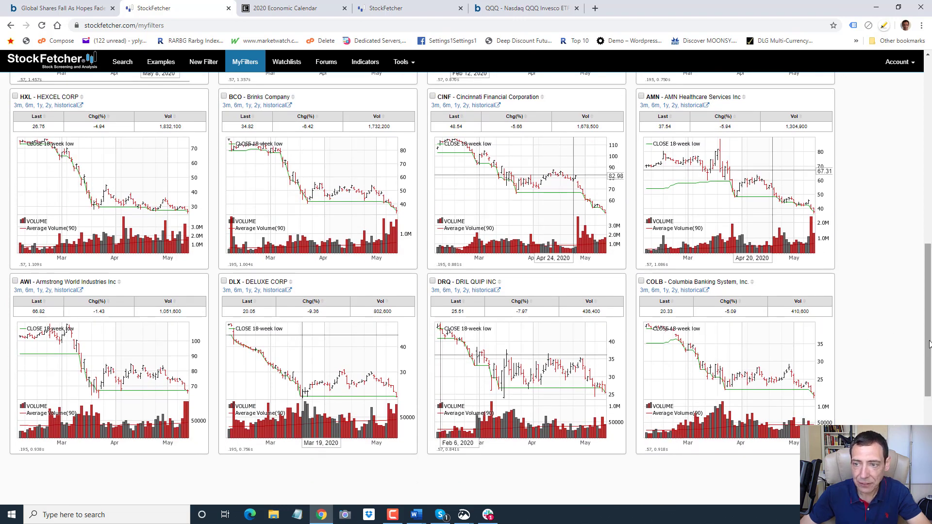
{"action": "scroll", "coordinate": [907, 169], "scroll_direction": "up", "scroll_amount": 10}
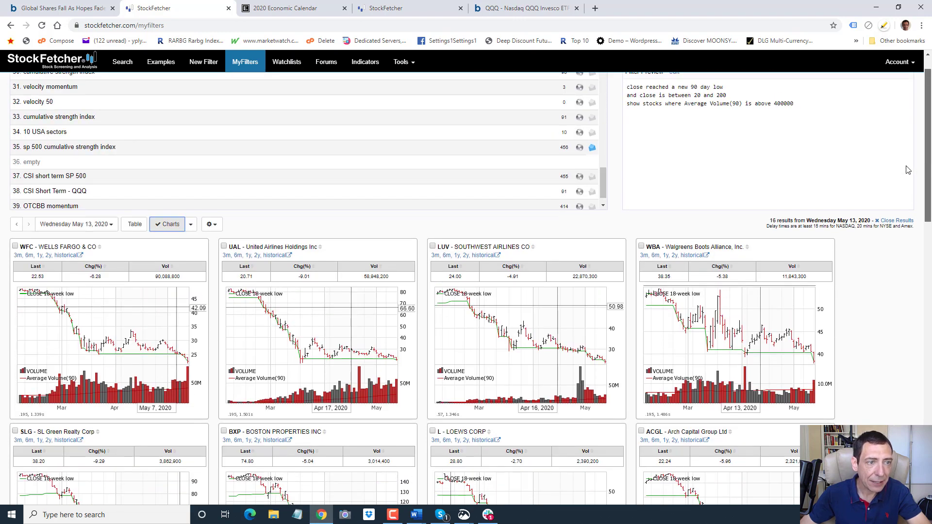
{"action": "scroll", "coordinate": [907, 170], "scroll_direction": "up", "scroll_amount": 1}
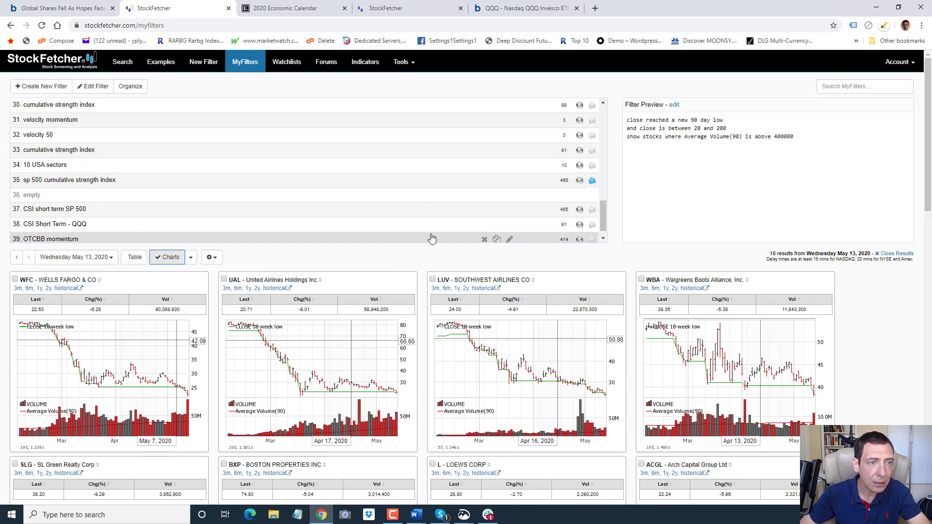
- Browse the saved filters back to 90 day breakout low and compare its charts with the 10 USA sectors table
{"action": "left_click_drag", "start_coordinate": [603, 224], "coordinate": [605, 201]}
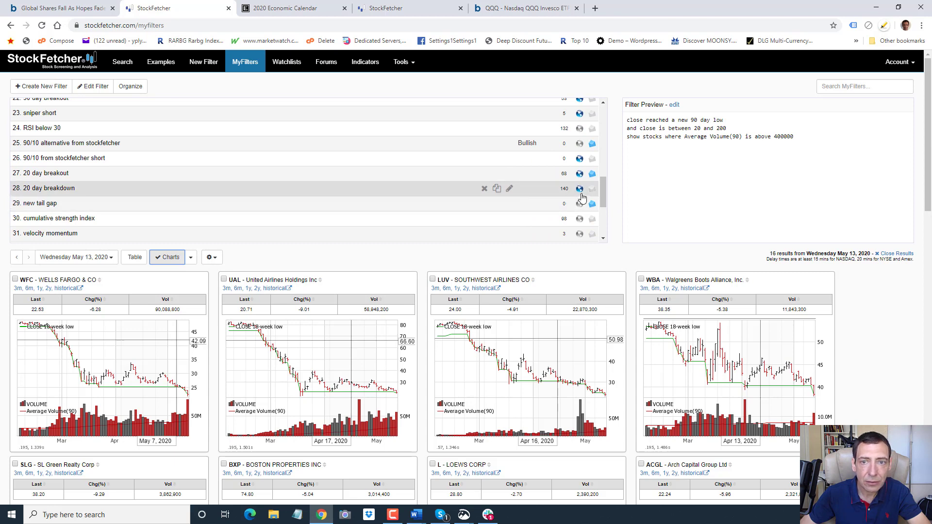
{"action": "scroll", "coordinate": [144, 163], "scroll_direction": "down", "scroll_amount": 3}
{"action": "scroll", "coordinate": [143, 163], "scroll_direction": "up", "scroll_amount": 4}
{"action": "scroll", "coordinate": [127, 169], "scroll_direction": "up", "scroll_amount": 2}
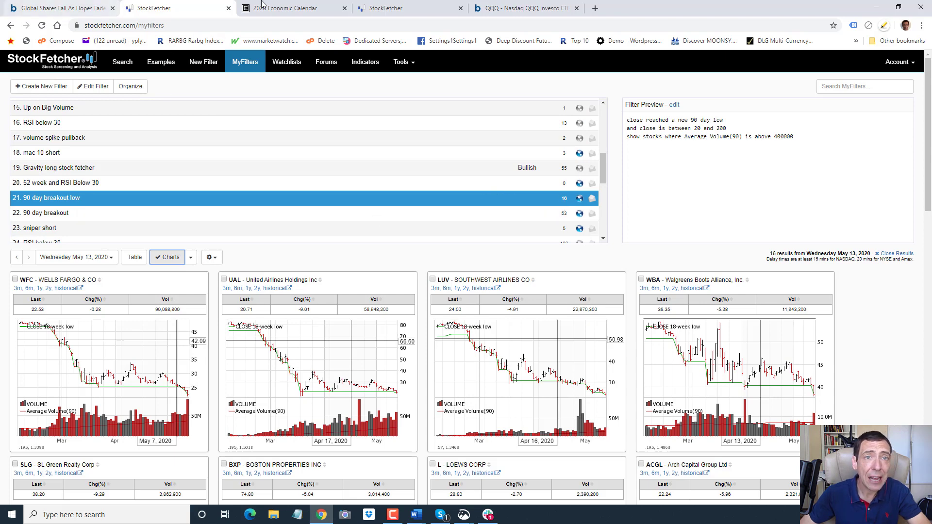
{"action": "left_click", "coordinate": [403, 8]}
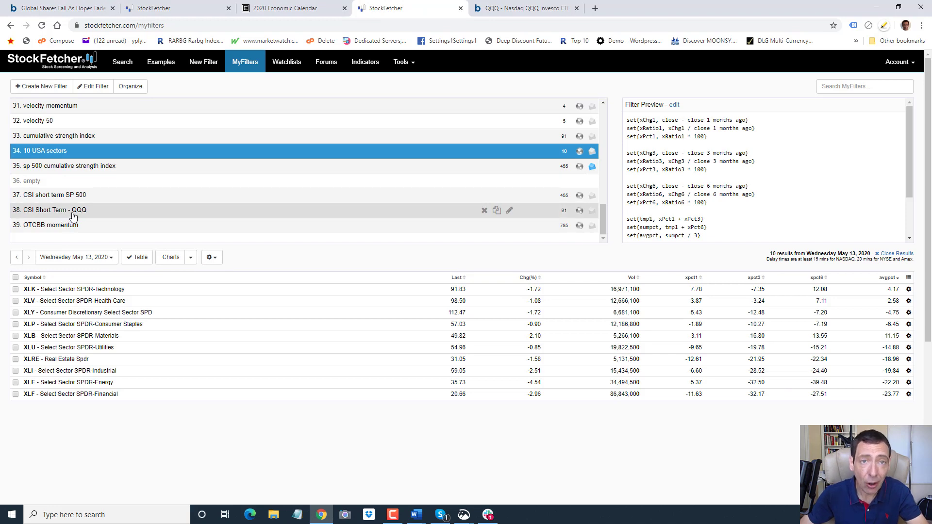
{"action": "left_click", "coordinate": [170, 9]}
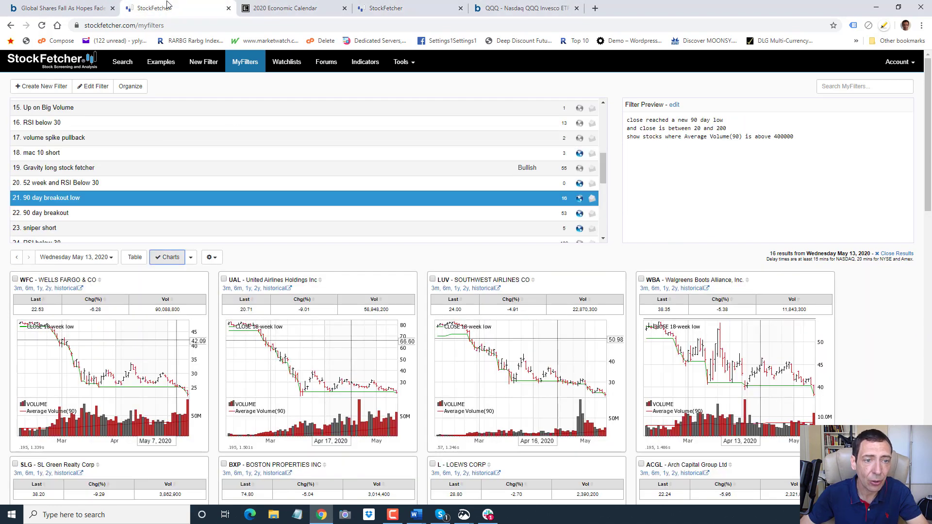
{"action": "left_click", "coordinate": [417, 8]}
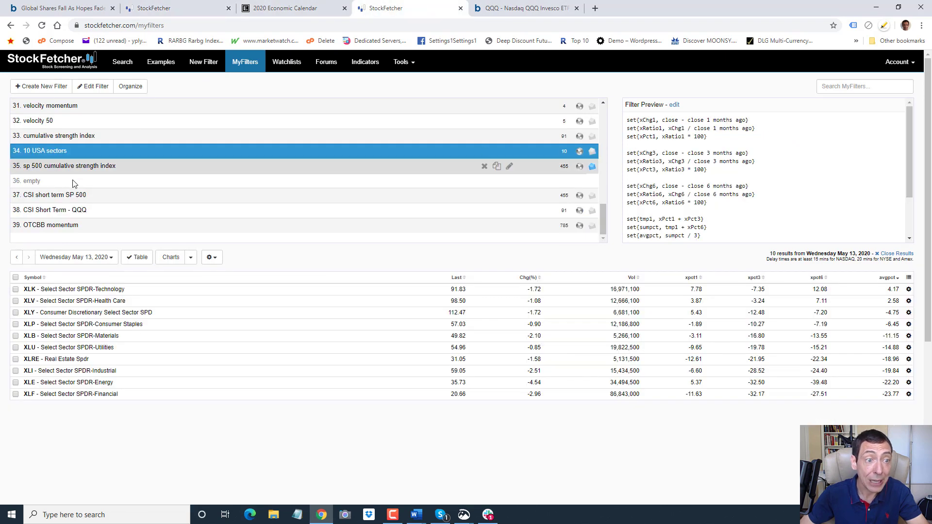
- Run saved filter 30, cumulative strength index, and sort its results by avgpct in ascending order
{"action": "left_click_drag", "start_coordinate": [604, 221], "coordinate": [605, 197]}
{"action": "left_click", "coordinate": [58, 194]}
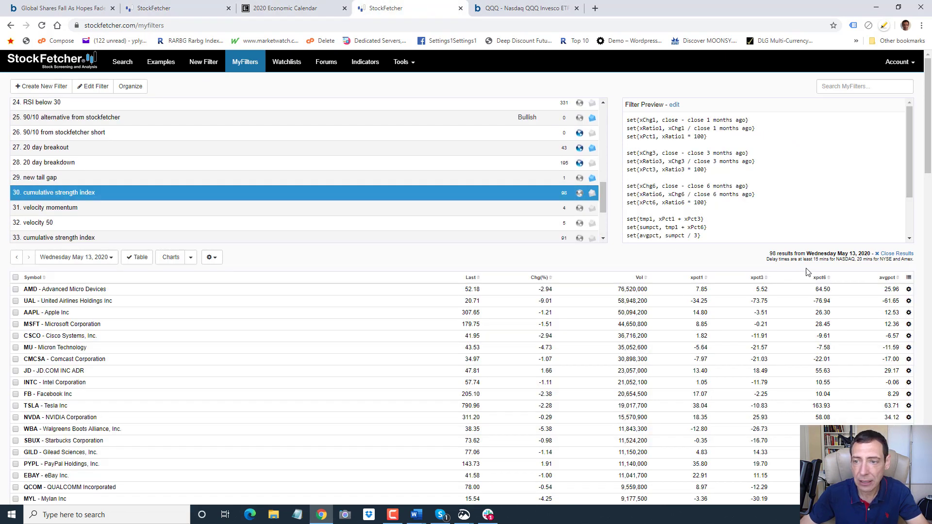
{"action": "left_click", "coordinate": [888, 279]}
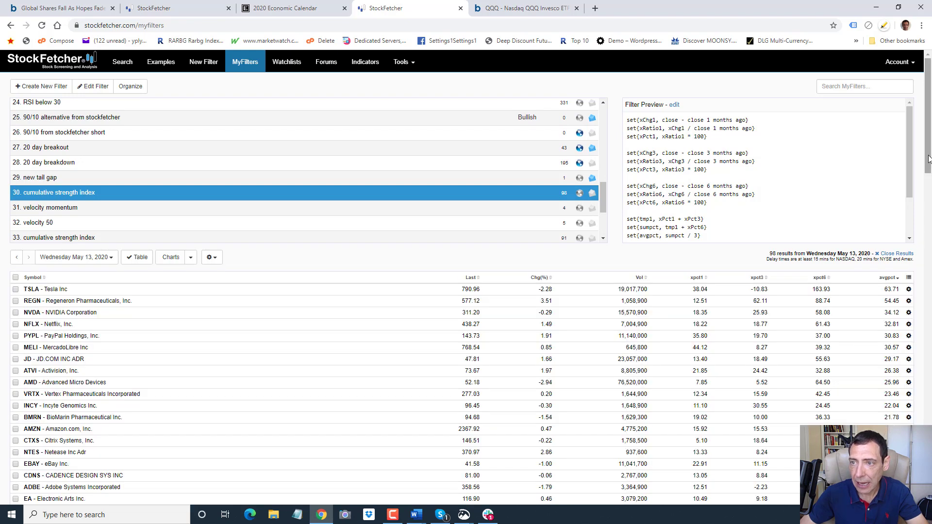
{"action": "left_click", "coordinate": [890, 277]}
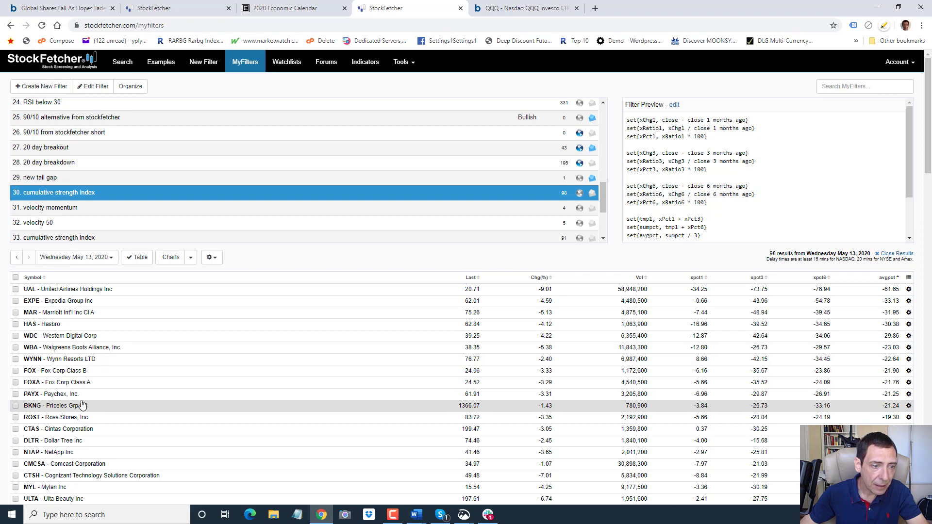
- Examine the cumulative strength index ranking from UAL down to TSLA, and return to the lowest-ranked stocks
{"action": "scroll", "coordinate": [81, 403], "scroll_direction": "down", "scroll_amount": 1}
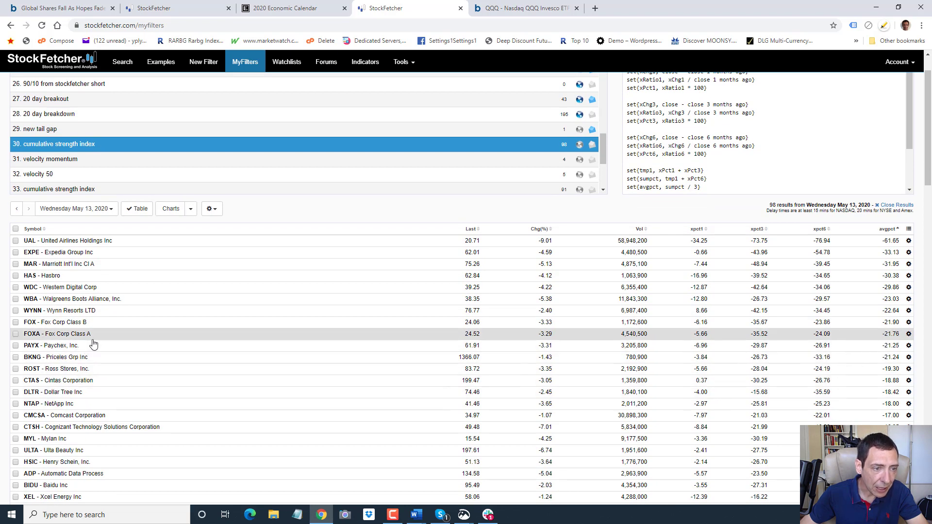
{"action": "scroll", "coordinate": [101, 401], "scroll_direction": "down", "scroll_amount": 1}
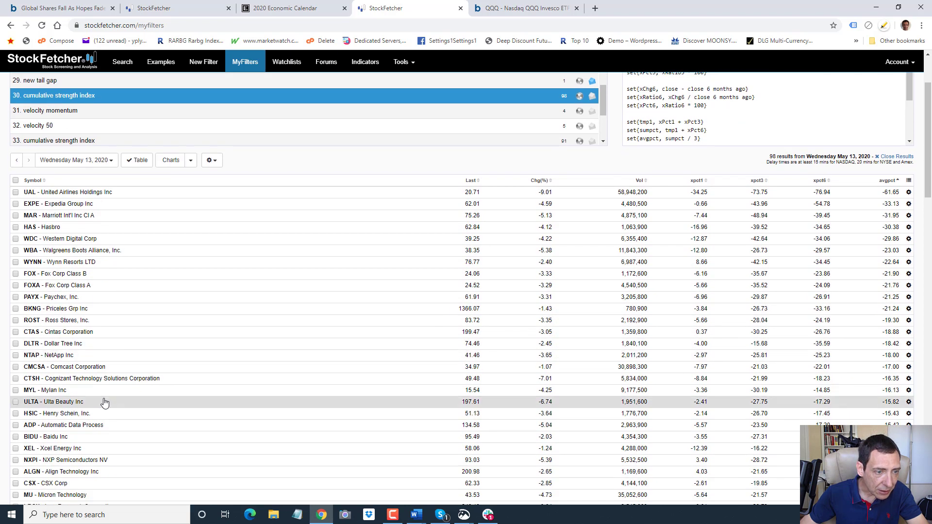
{"action": "scroll", "coordinate": [77, 401], "scroll_direction": "down", "scroll_amount": 3}
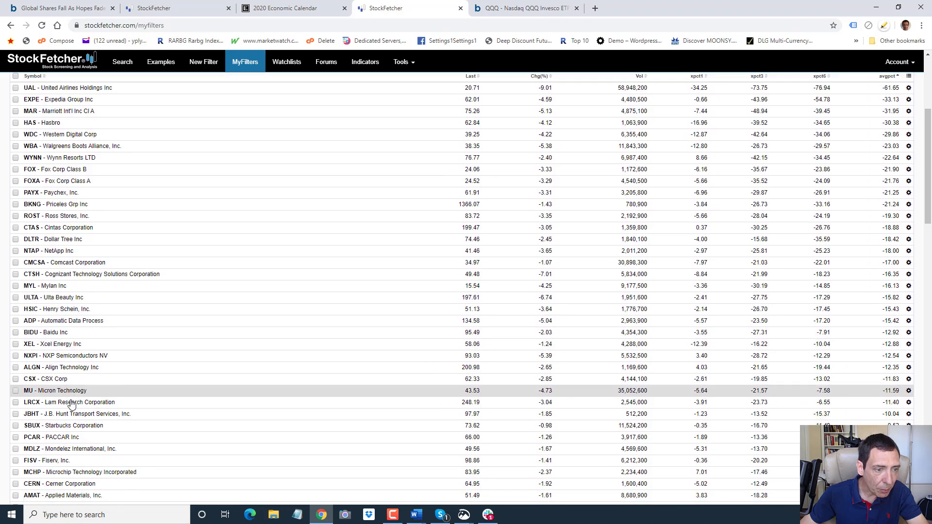
{"action": "scroll", "coordinate": [74, 386], "scroll_direction": "down", "scroll_amount": 1}
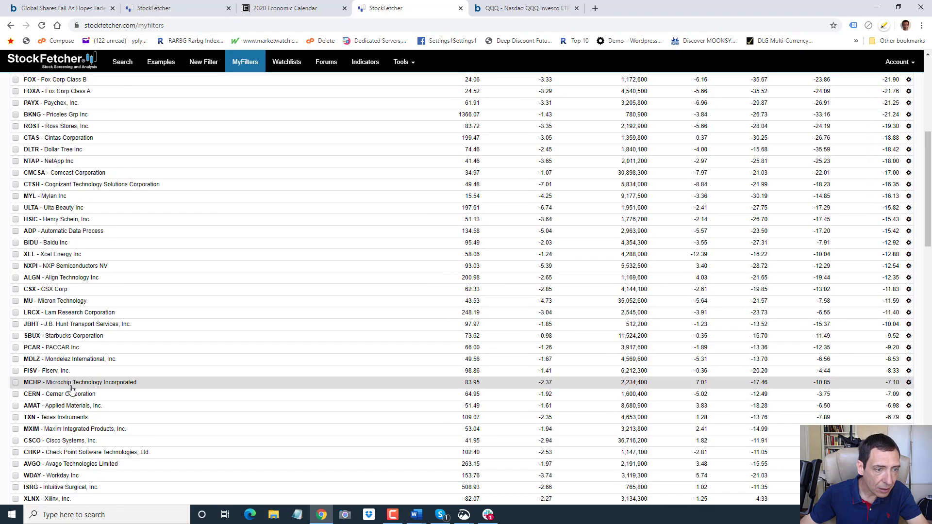
{"action": "scroll", "coordinate": [209, 380], "scroll_direction": "up", "scroll_amount": 6}
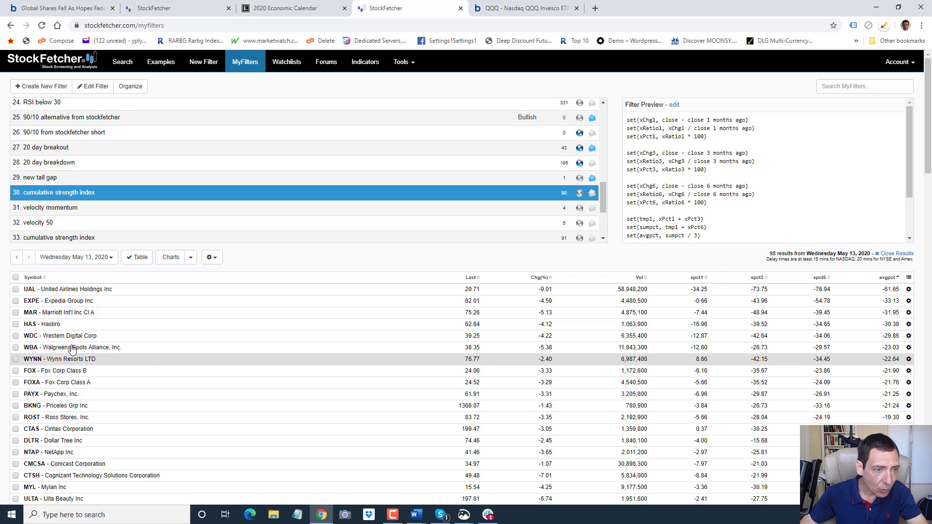
{"action": "scroll", "coordinate": [102, 321], "scroll_direction": "down", "scroll_amount": 2}
{"action": "scroll", "coordinate": [92, 345], "scroll_direction": "down", "scroll_amount": 1}
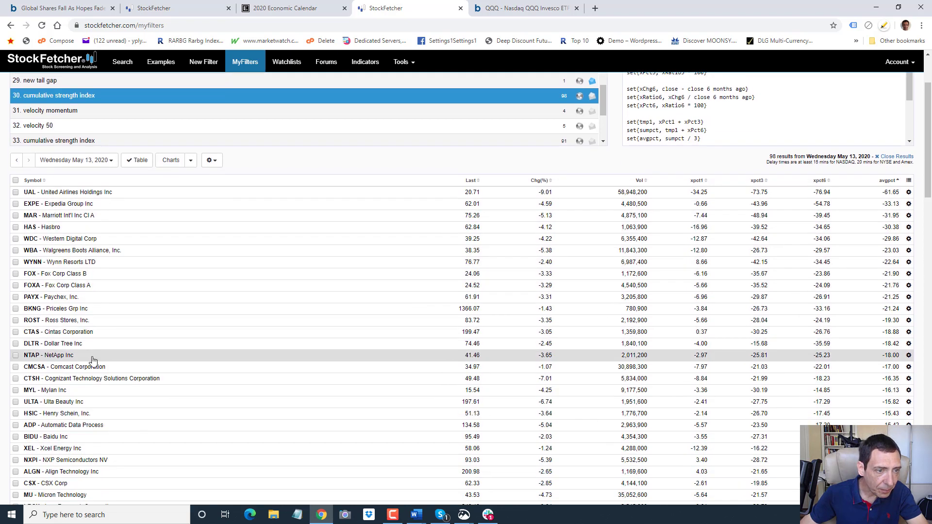
{"action": "scroll", "coordinate": [62, 354], "scroll_direction": "down", "scroll_amount": 2}
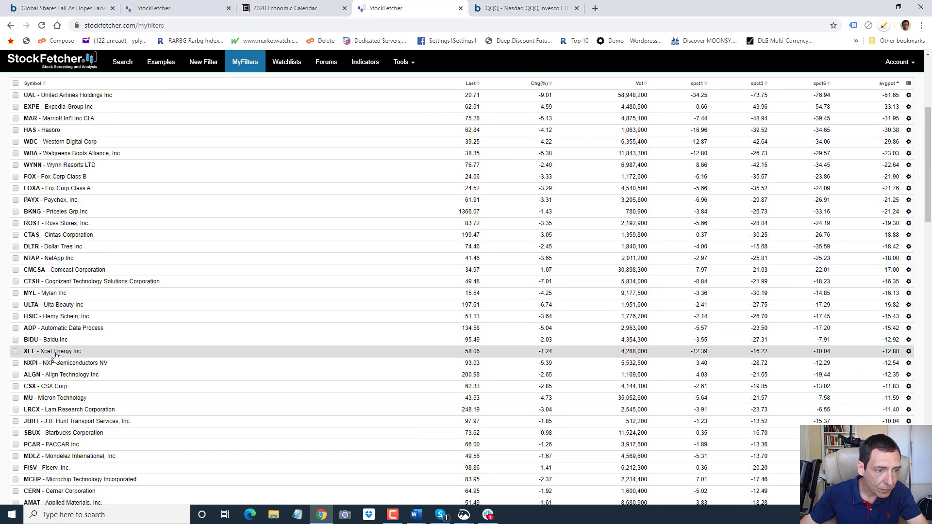
{"action": "scroll", "coordinate": [56, 355], "scroll_direction": "down", "scroll_amount": 5}
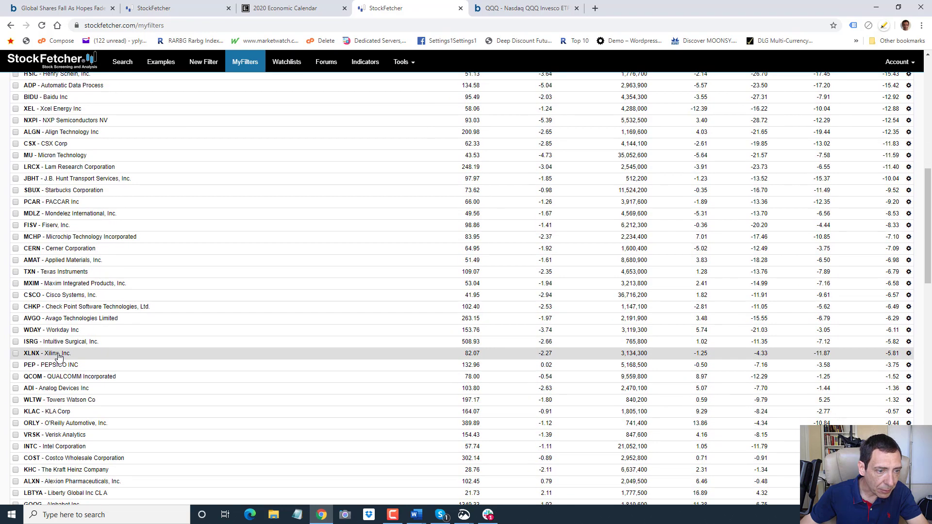
{"action": "scroll", "coordinate": [59, 357], "scroll_direction": "down", "scroll_amount": 7}
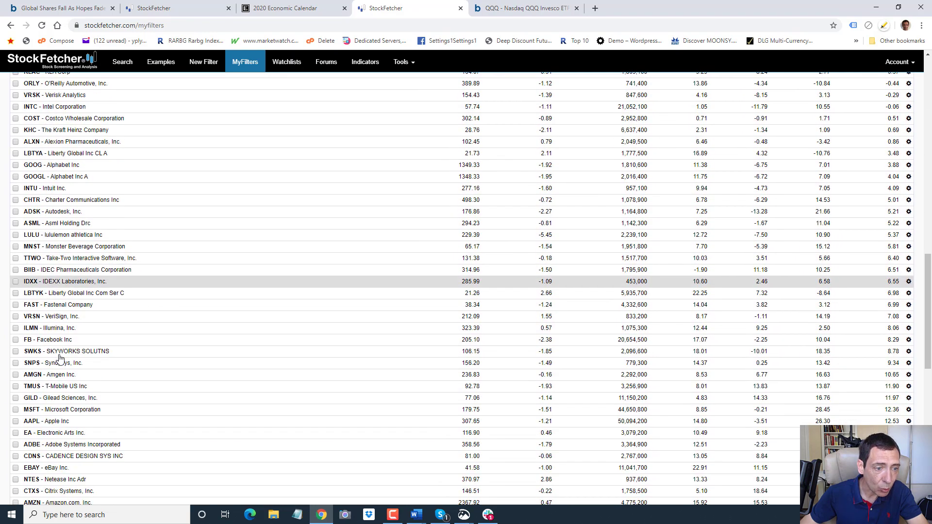
{"action": "scroll", "coordinate": [59, 358], "scroll_direction": "down", "scroll_amount": 4}
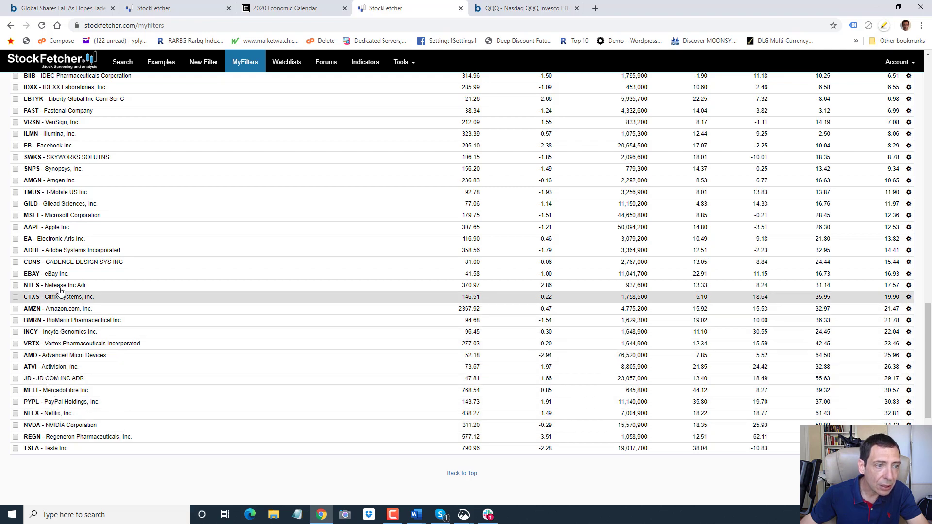
{"action": "scroll", "coordinate": [54, 289], "scroll_direction": "up", "scroll_amount": 10}
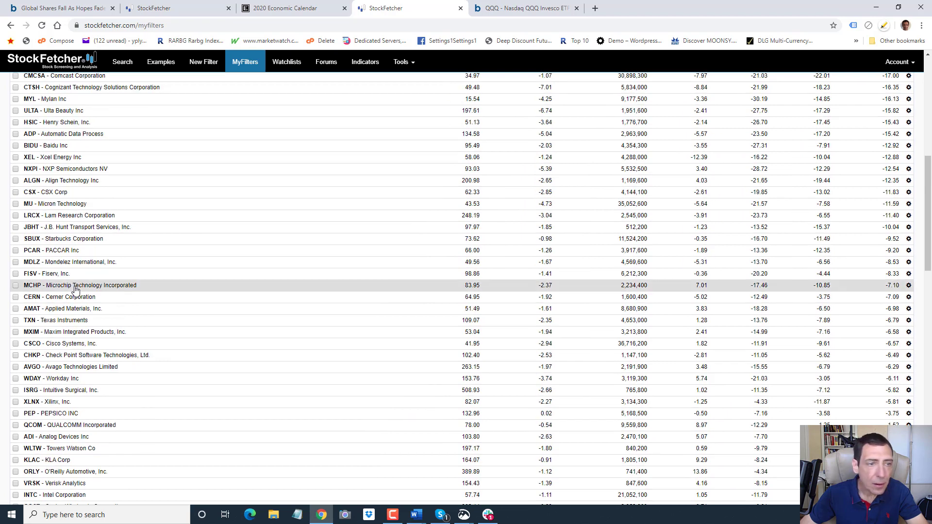
{"action": "scroll", "coordinate": [60, 321], "scroll_direction": "up", "scroll_amount": 2}
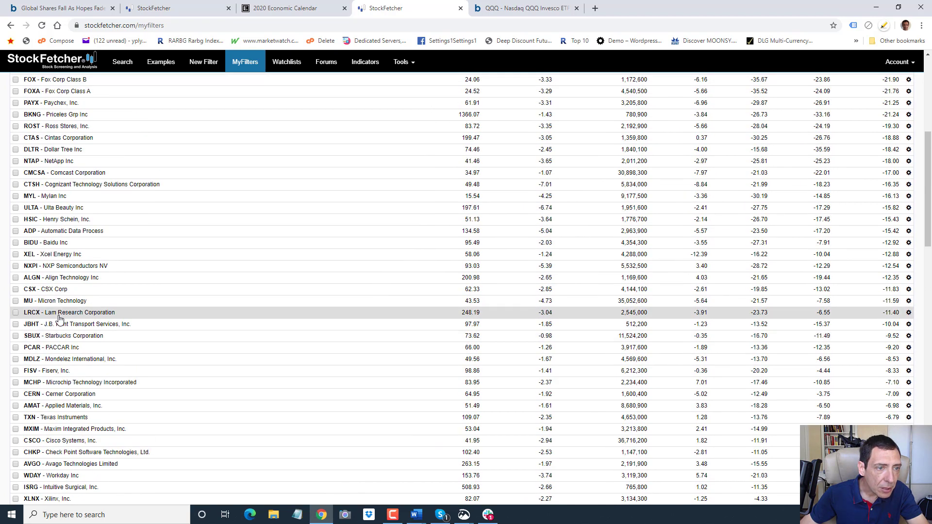
{"action": "scroll", "coordinate": [62, 316], "scroll_direction": "up", "scroll_amount": 4}
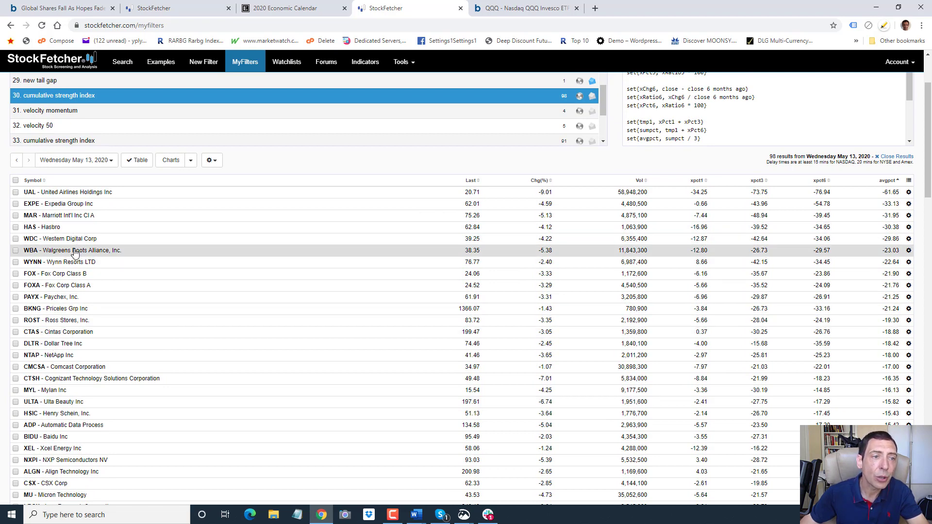
- Compare the lowest-ranked stocks in the cumulative strength index with the 90 day breakout low charts, and return to the ranking
{"action": "scroll", "coordinate": [73, 262], "scroll_direction": "down", "scroll_amount": 1}
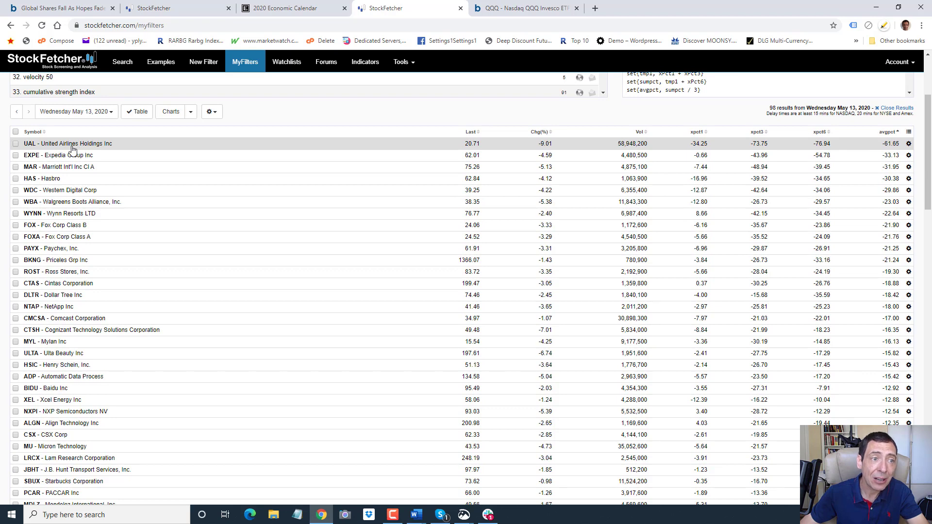
{"action": "left_click", "coordinate": [166, 6]}
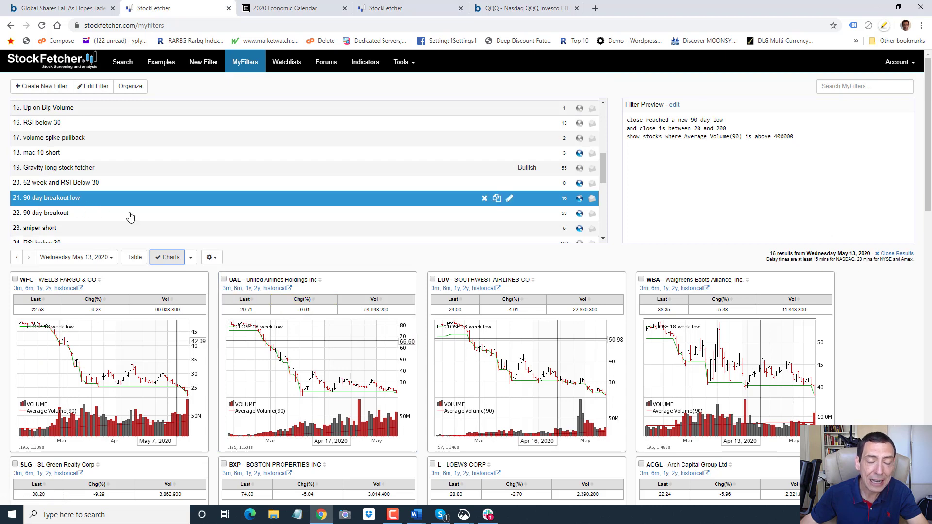
{"action": "key", "text": "ctrl+Tab"}
{"action": "key", "text": "ctrl+Tab"}
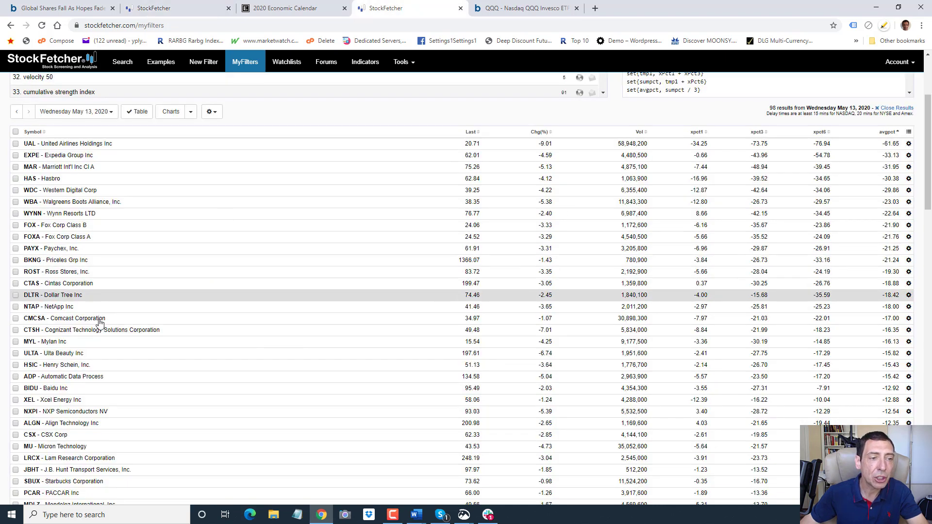
- Review the cumulative strength index ranking from UAL down past GOOG, and return to the weakest stocks
{"action": "scroll", "coordinate": [106, 282], "scroll_direction": "down", "scroll_amount": 2}
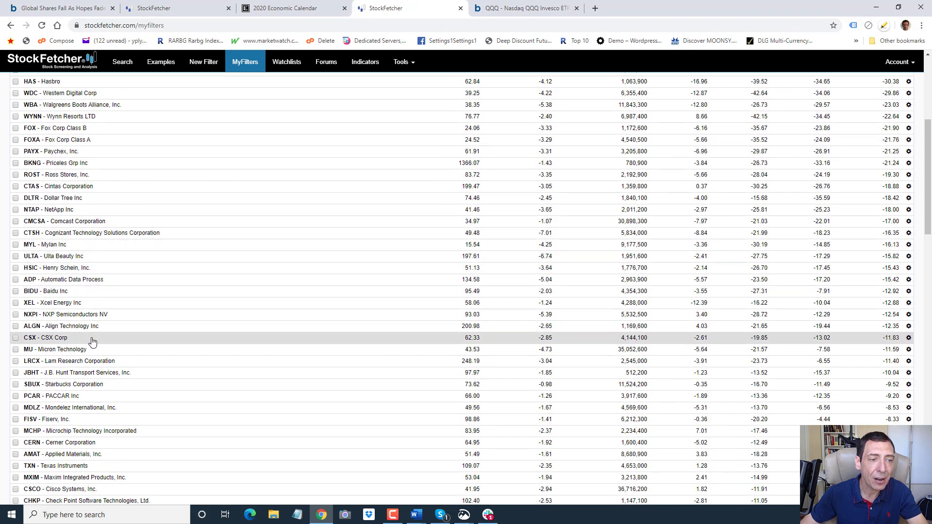
{"action": "scroll", "coordinate": [109, 310], "scroll_direction": "up", "scroll_amount": 3}
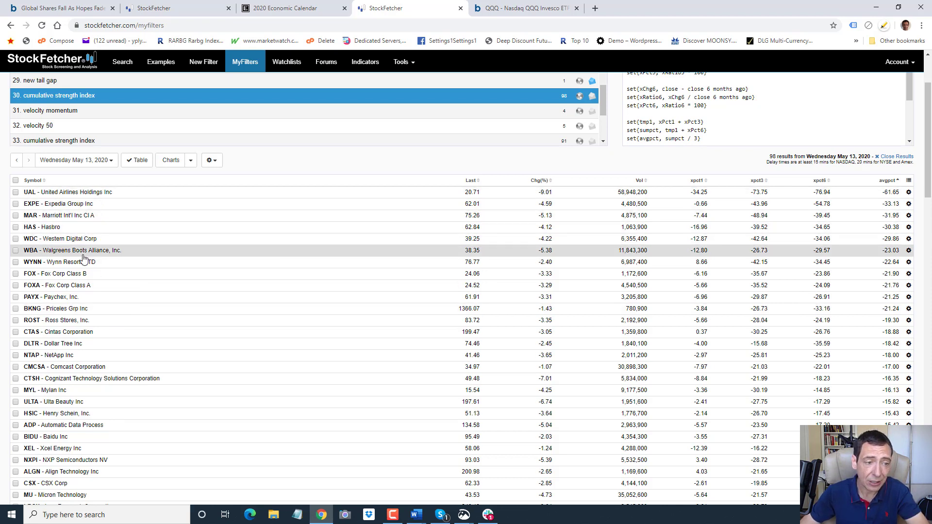
{"action": "scroll", "coordinate": [81, 272], "scroll_direction": "down", "scroll_amount": 4}
{"action": "scroll", "coordinate": [80, 287], "scroll_direction": "down", "scroll_amount": 15}
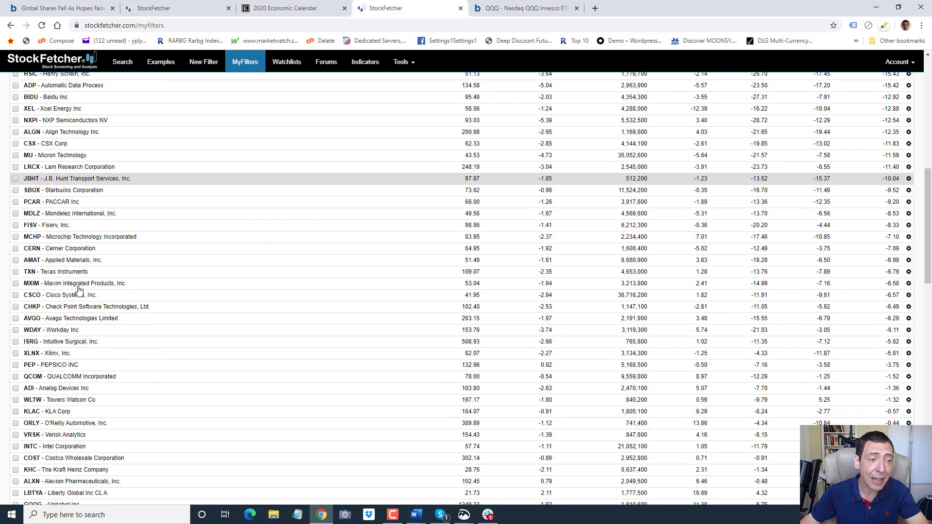
{"action": "scroll", "coordinate": [69, 399], "scroll_direction": "down", "scroll_amount": 4}
{"action": "scroll", "coordinate": [71, 400], "scroll_direction": "up", "scroll_amount": 20}
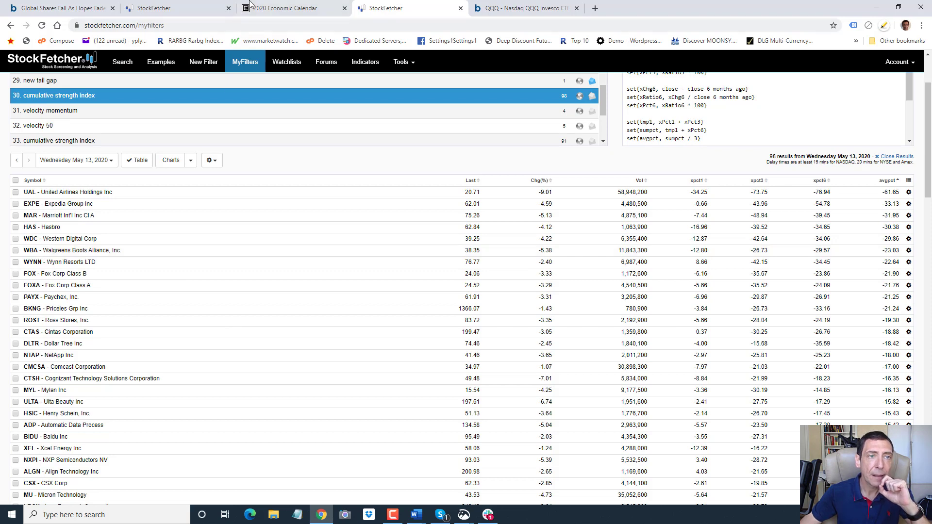
- Cross-check the WFC, UAL, LUV and WBA breakout low charts against the cumulative strength ranking, ending on the ranking's weakest stocks
{"action": "left_click", "coordinate": [151, 8]}
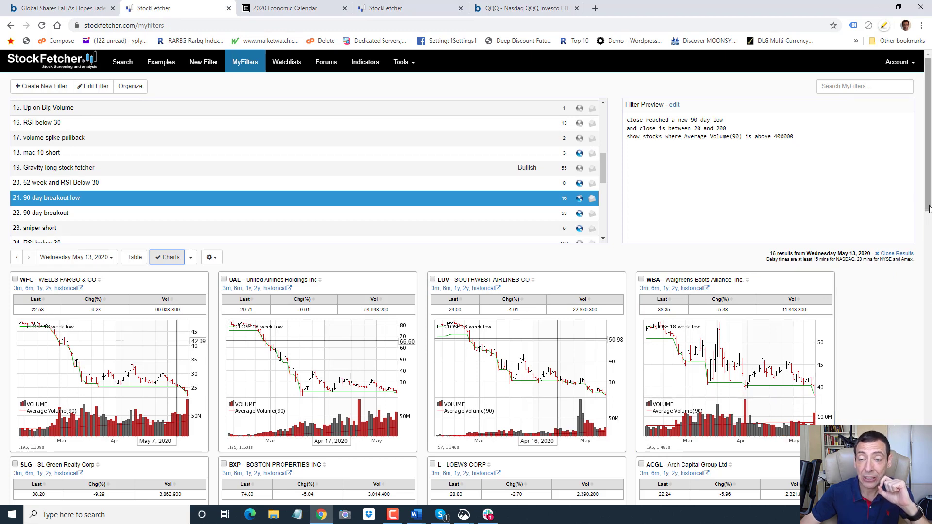
{"action": "scroll", "coordinate": [931, 218], "scroll_direction": "down", "scroll_amount": 1}
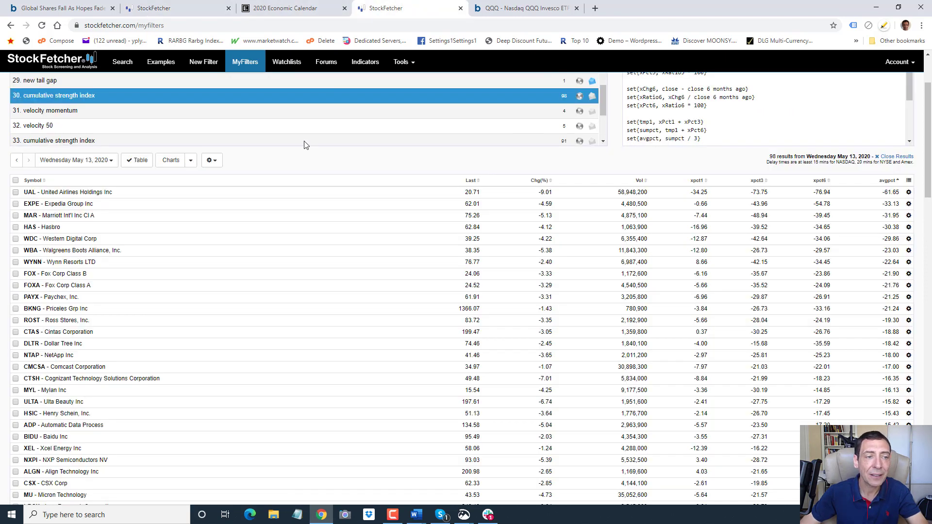
{"action": "left_click", "coordinate": [403, 7]}
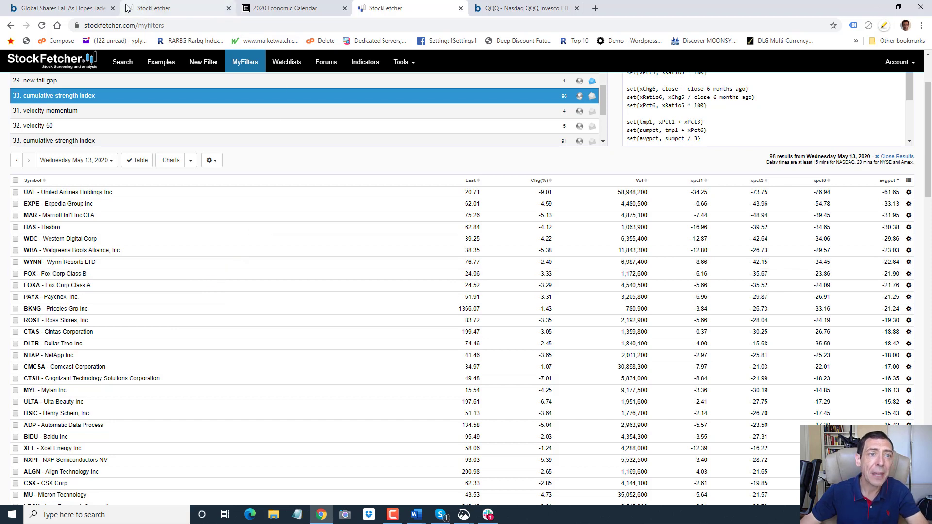
{"action": "left_click", "coordinate": [179, 8]}
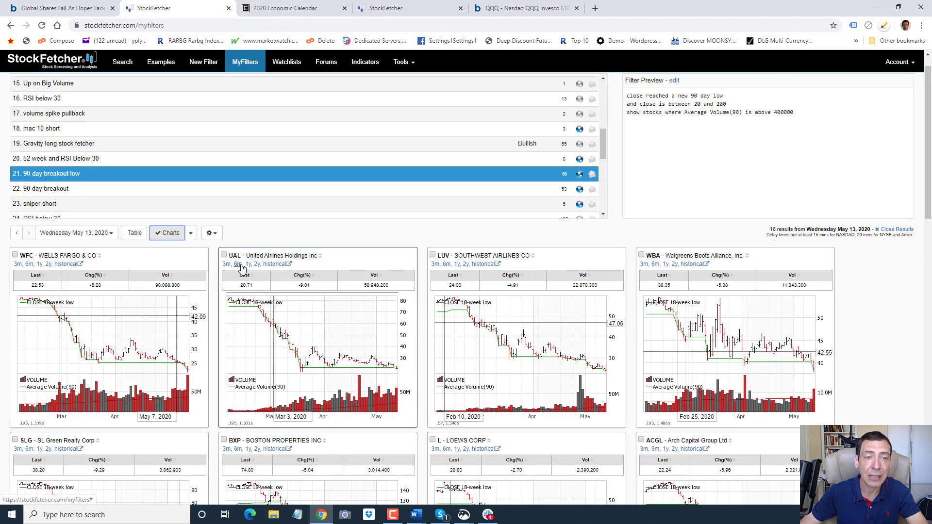
{"action": "scroll", "coordinate": [931, 152], "scroll_direction": "down", "scroll_amount": 1}
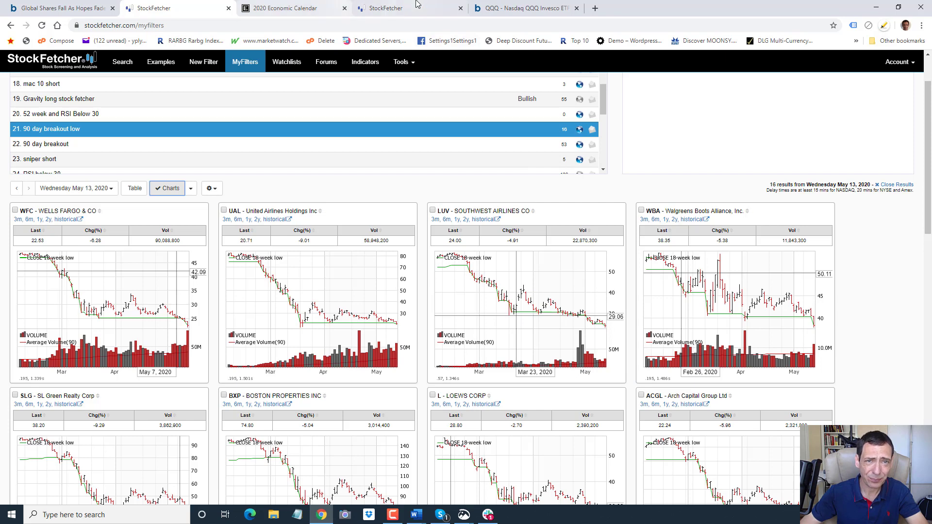
{"action": "left_click", "coordinate": [402, 9]}
{"action": "scroll", "coordinate": [52, 125], "scroll_direction": "up", "scroll_amount": 3}
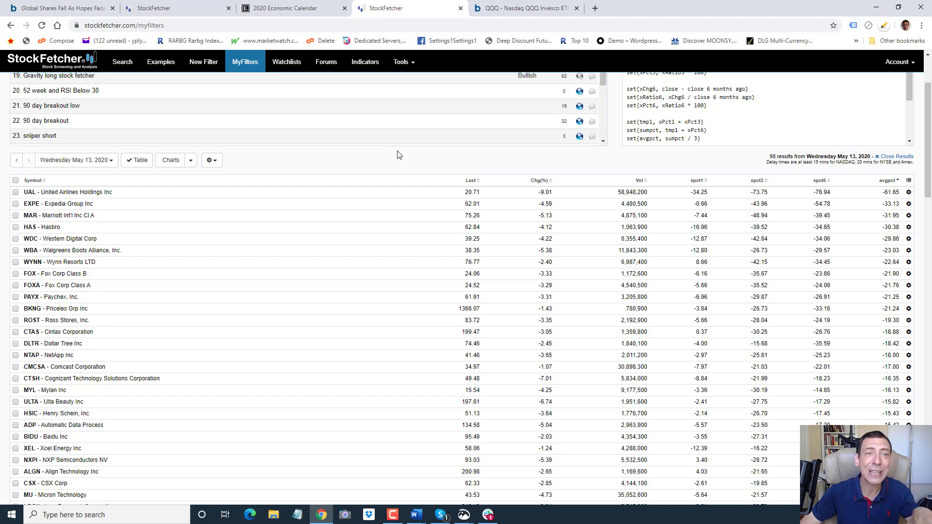
{"action": "left_click", "coordinate": [160, 5]}
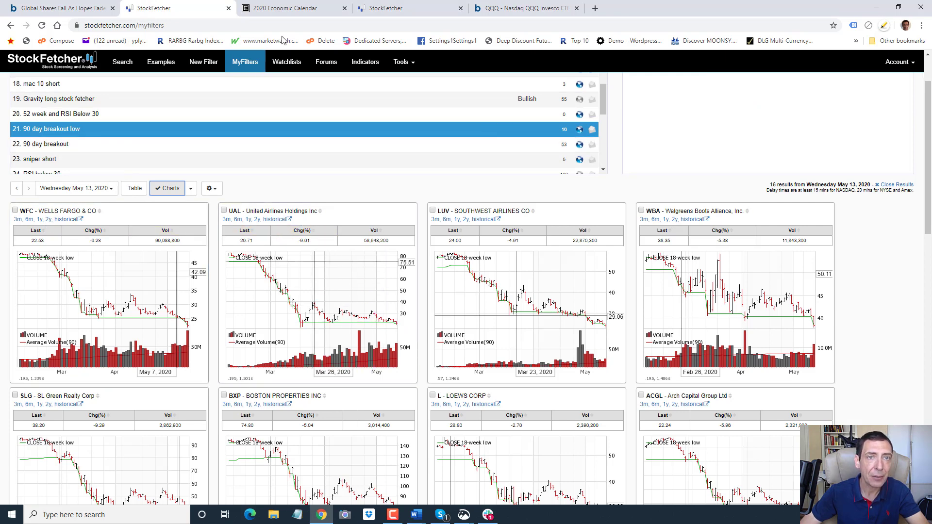
{"action": "left_click", "coordinate": [380, 7]}
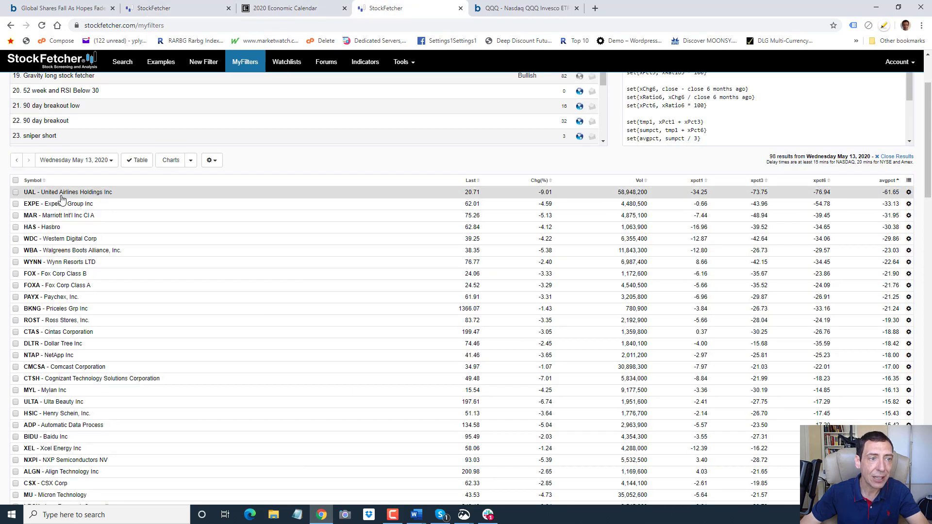